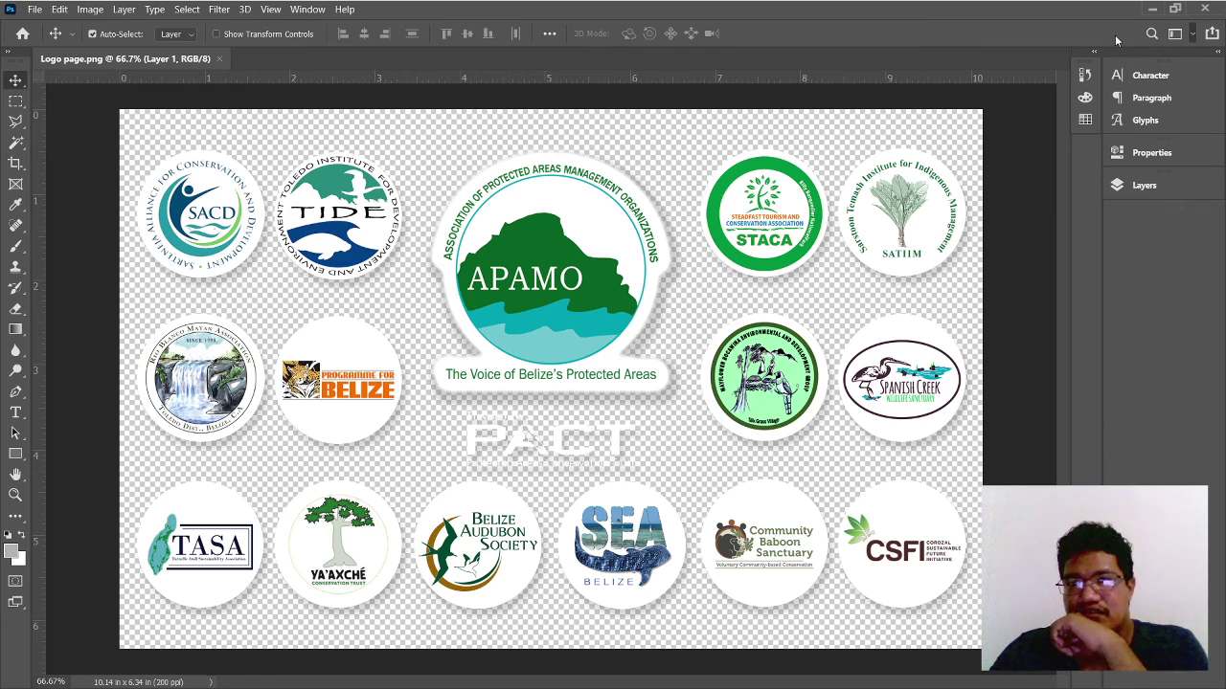
{"action": "key", "text": "shift+Tab"}
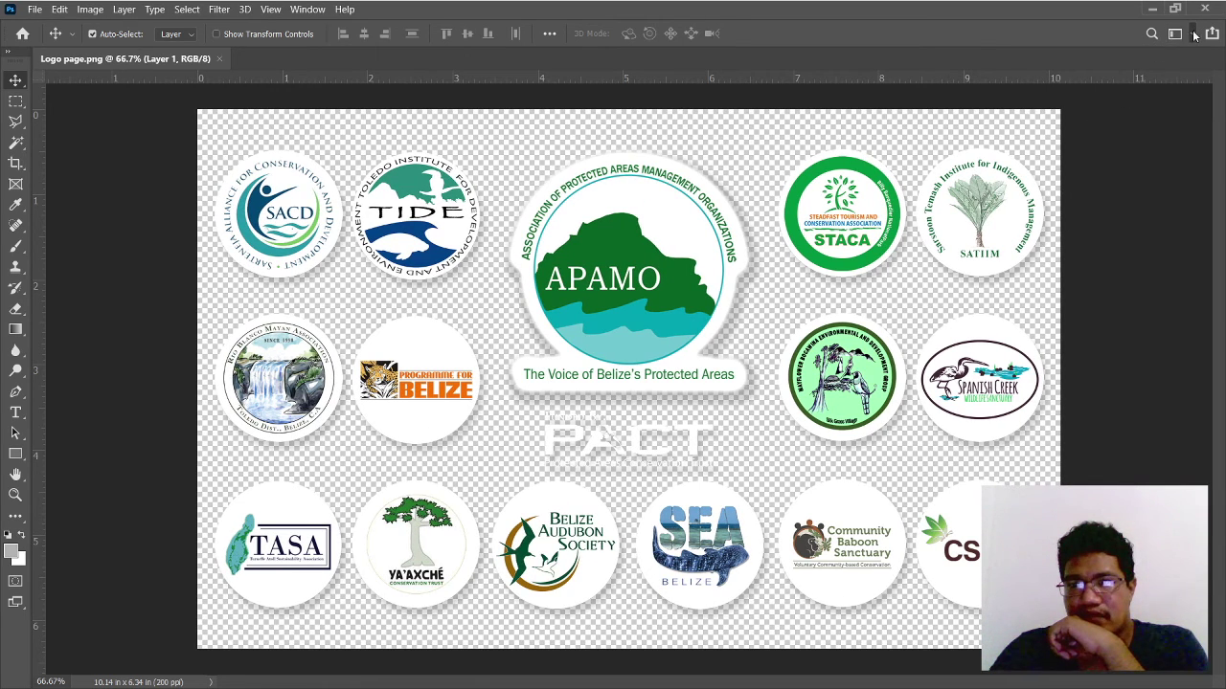
{"action": "key", "text": "shift+Tab"}
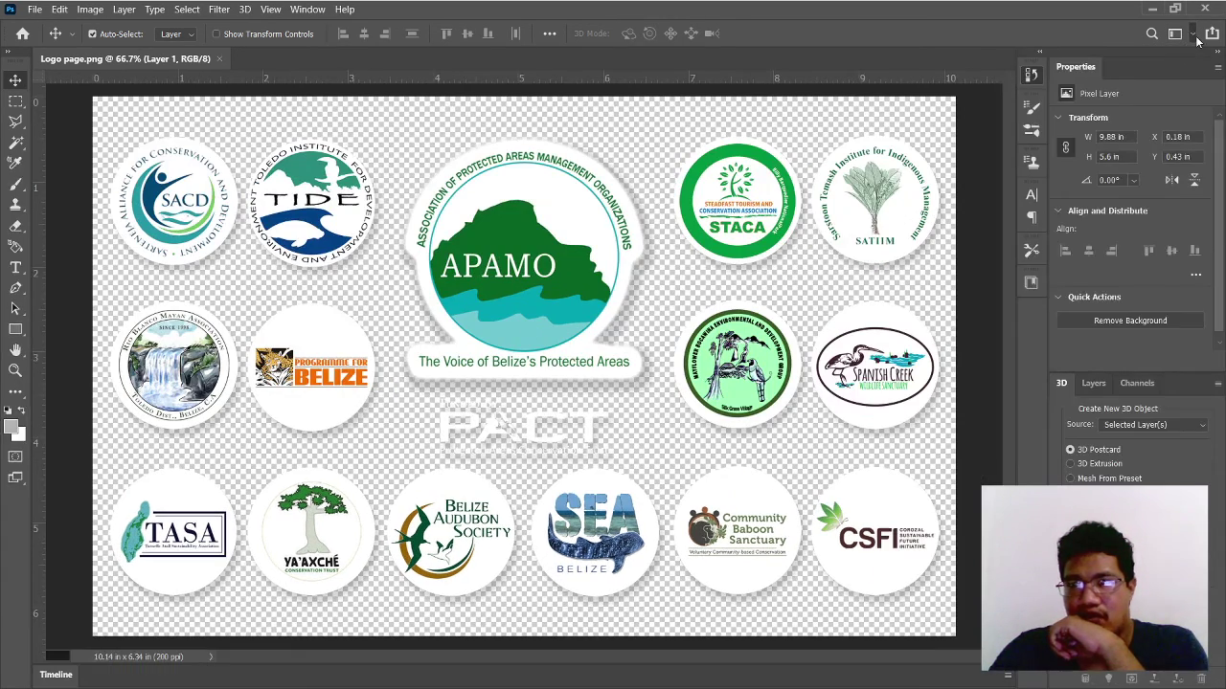
{"action": "key", "text": "shift+Tab"}
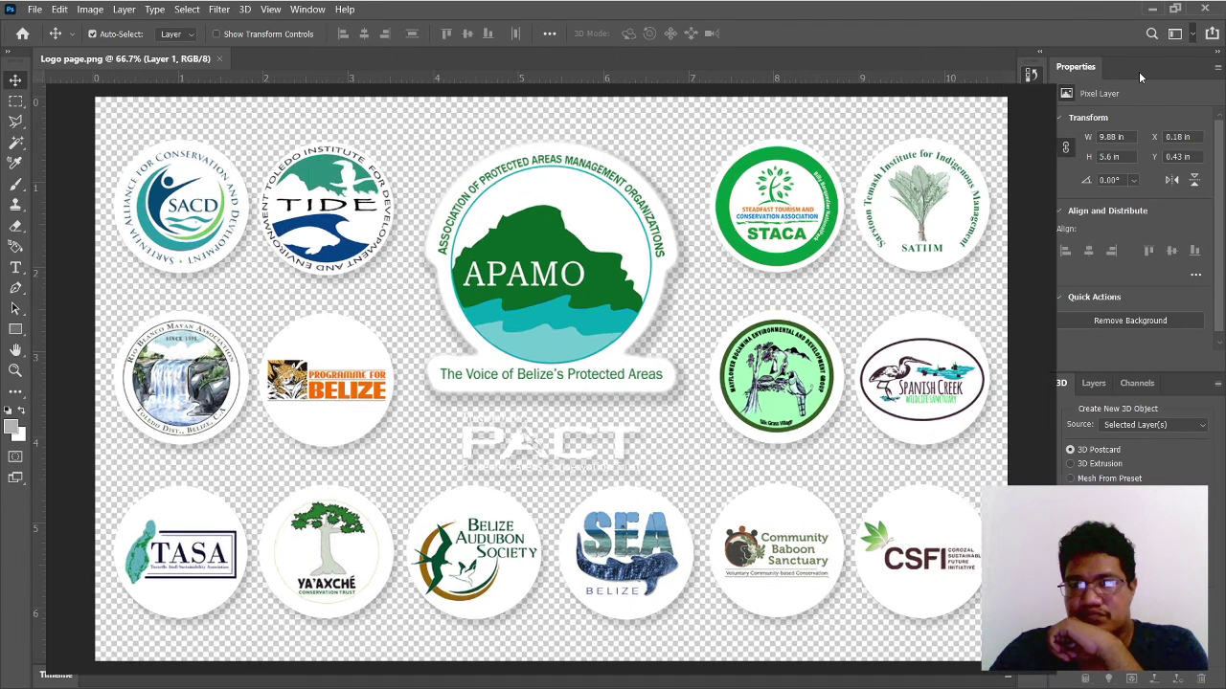
{"action": "mouse_move", "coordinate": [1139, 71]}
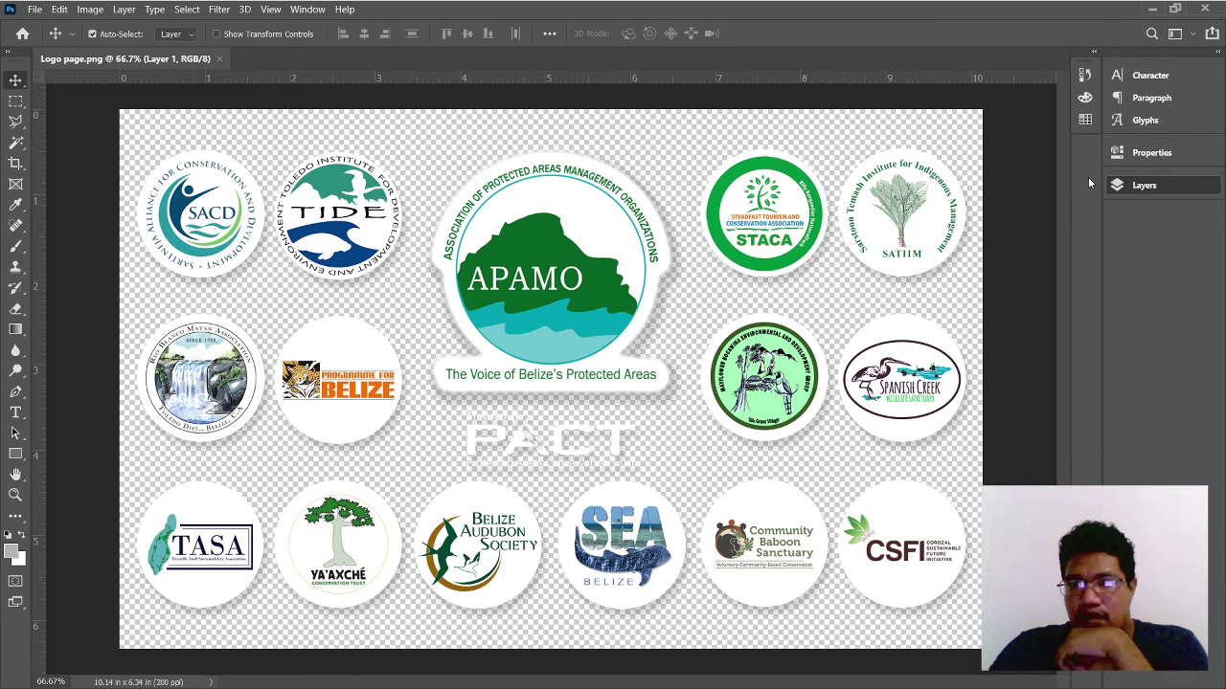
- Dock the Layers panel in a separate column beside the Character and Properties panels
{"action": "left_click_drag", "start_coordinate": [1090, 180], "coordinate": [1211, 316]}
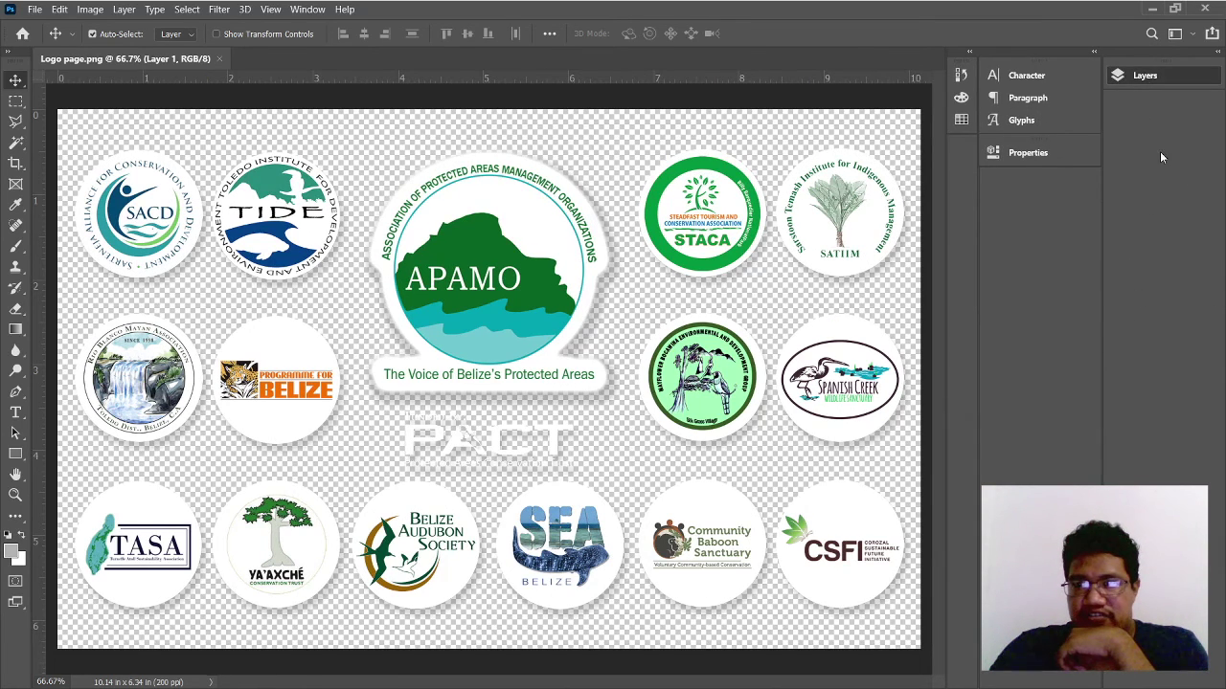
{"action": "key", "text": "F7"}
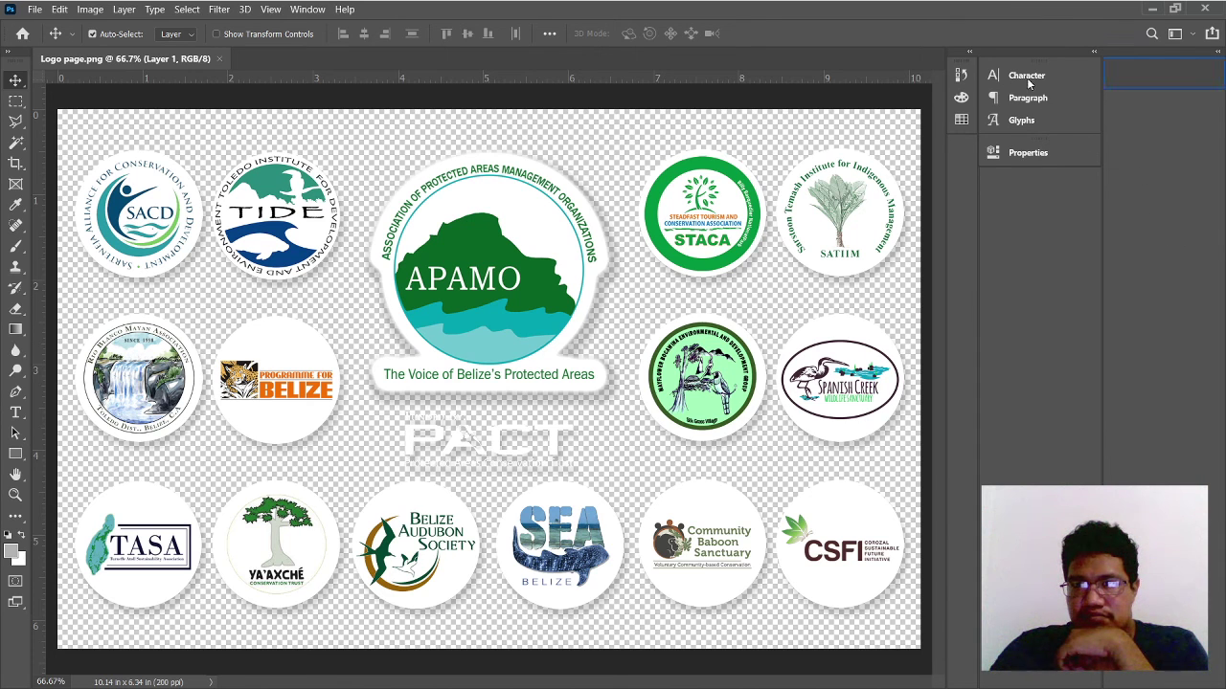
{"action": "key", "text": "F7"}
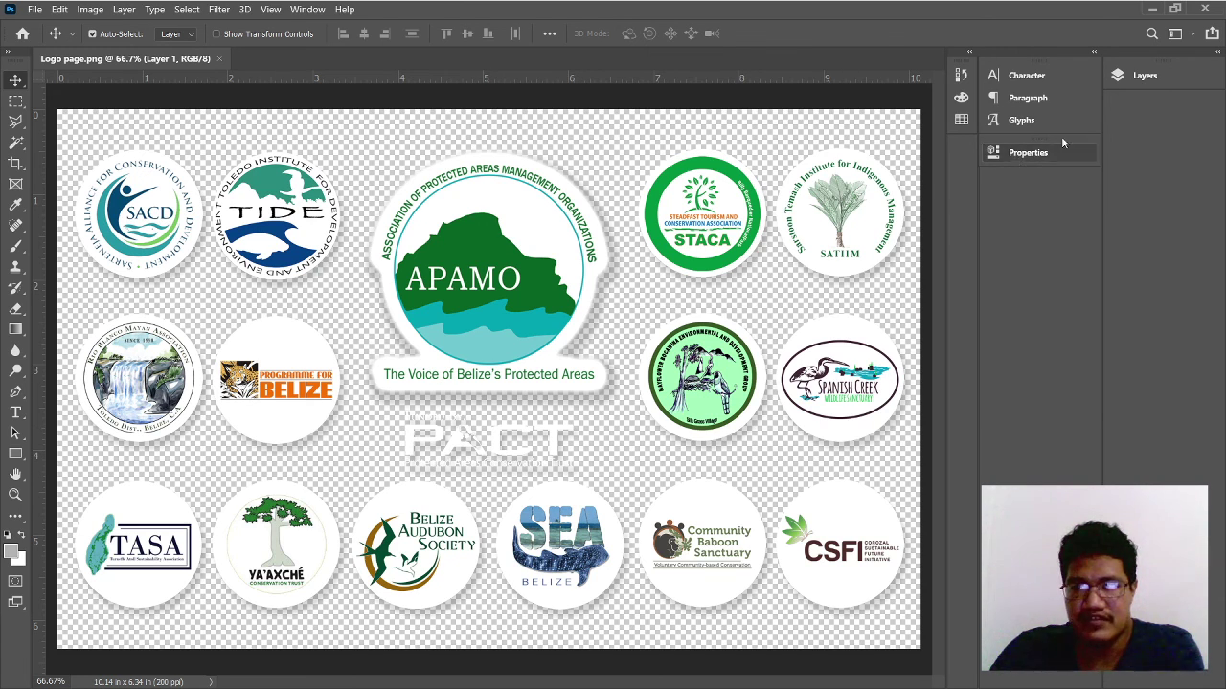
- Add a black solid color fill layer and place it beneath the logo layer
{"action": "left_click", "coordinate": [944, 189]}
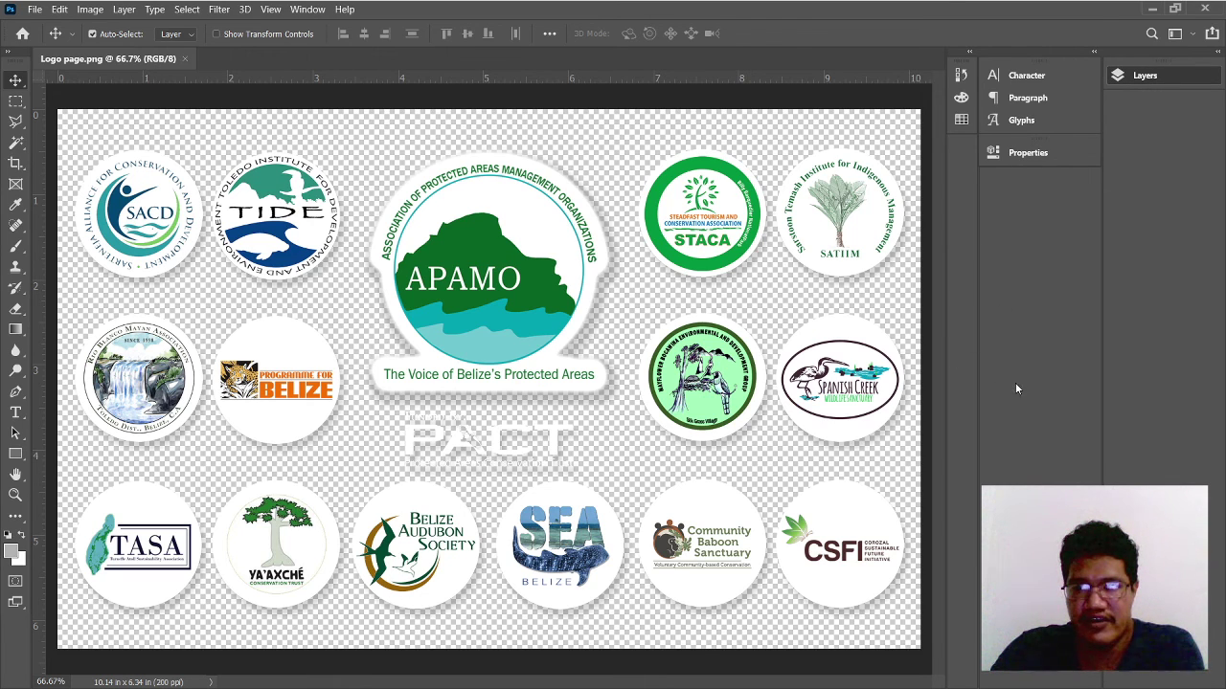
{"action": "key", "text": "alt+BackSpace"}
{"action": "key", "text": "i"}
{"action": "key", "text": "ctrl+i"}
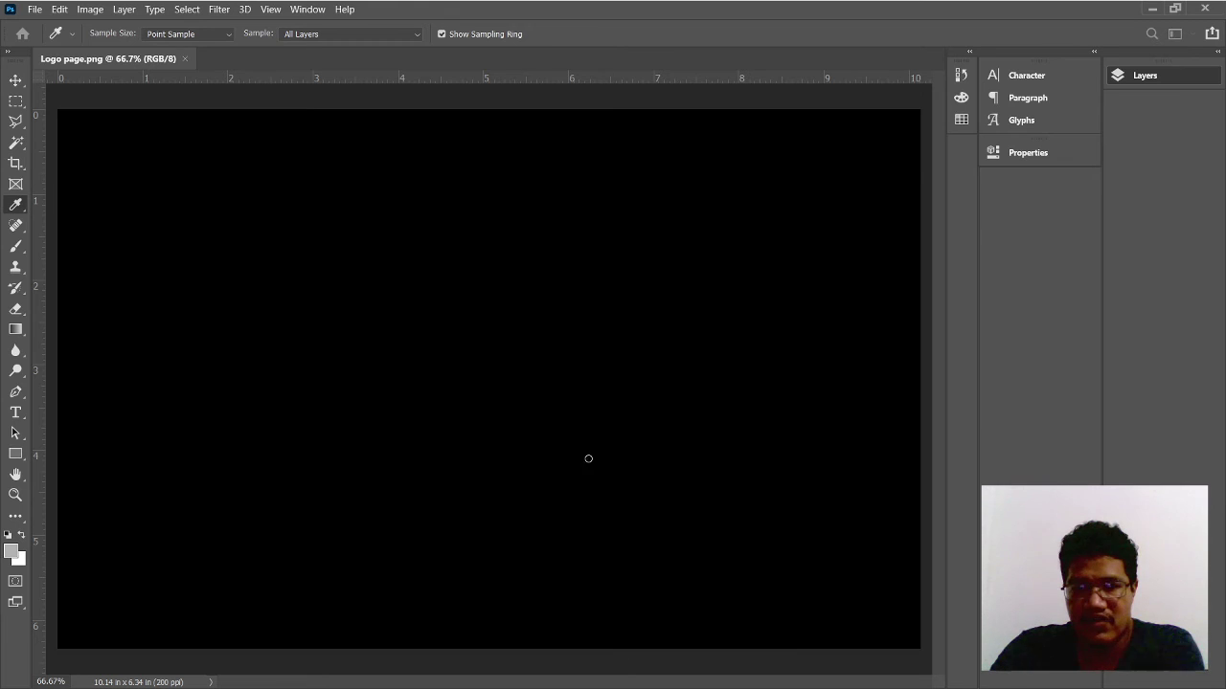
{"action": "key", "text": "v"}
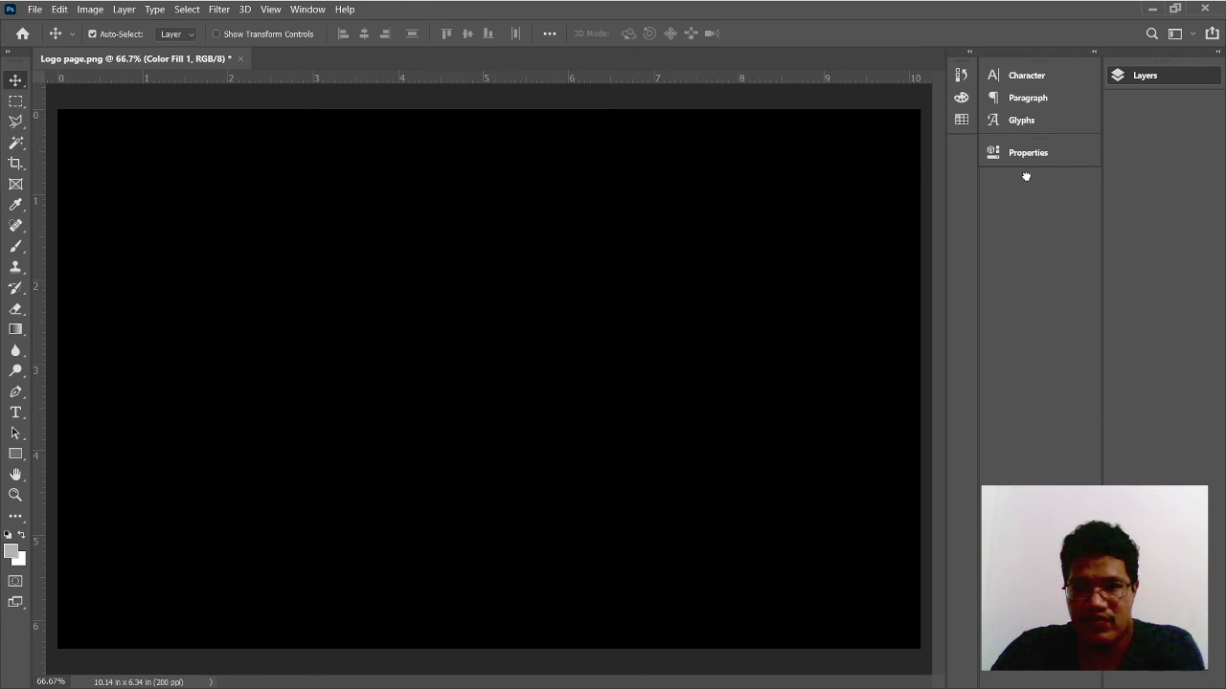
{"action": "key", "text": "ctrl+bracketleft"}
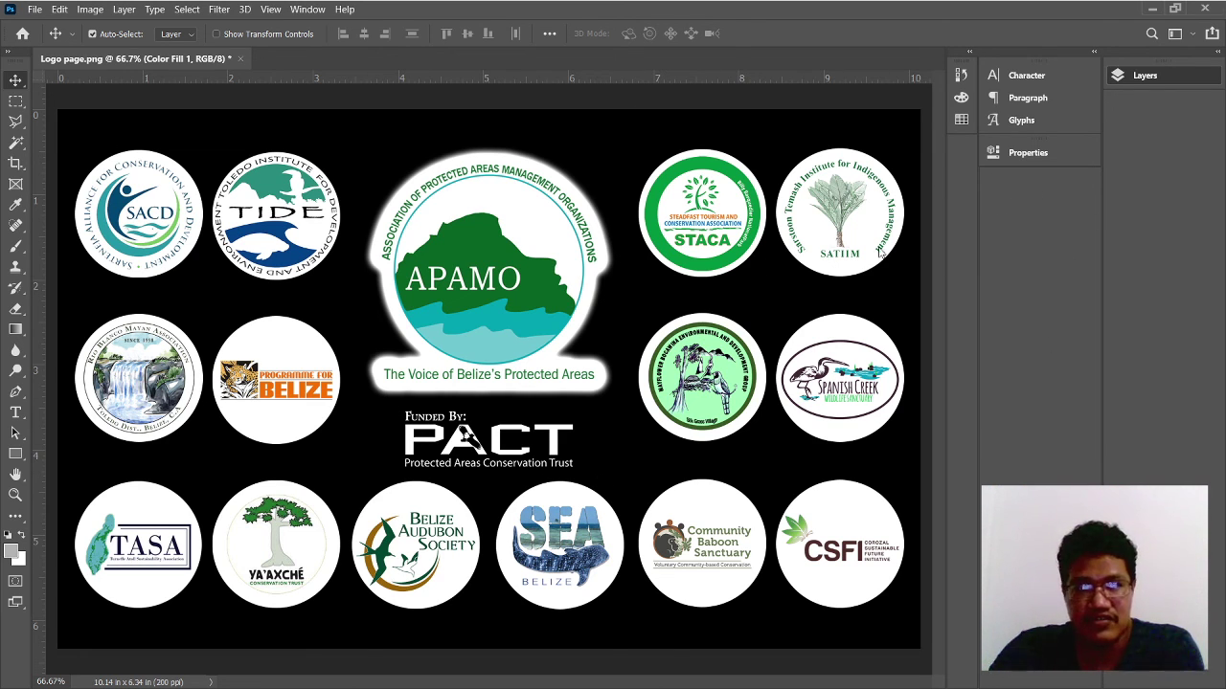
- Select the "Funded By: PACT" logo on Layer 1 with a rectangular marquee, delete it and clear the selection
{"action": "key", "text": "alt+bracketright"}
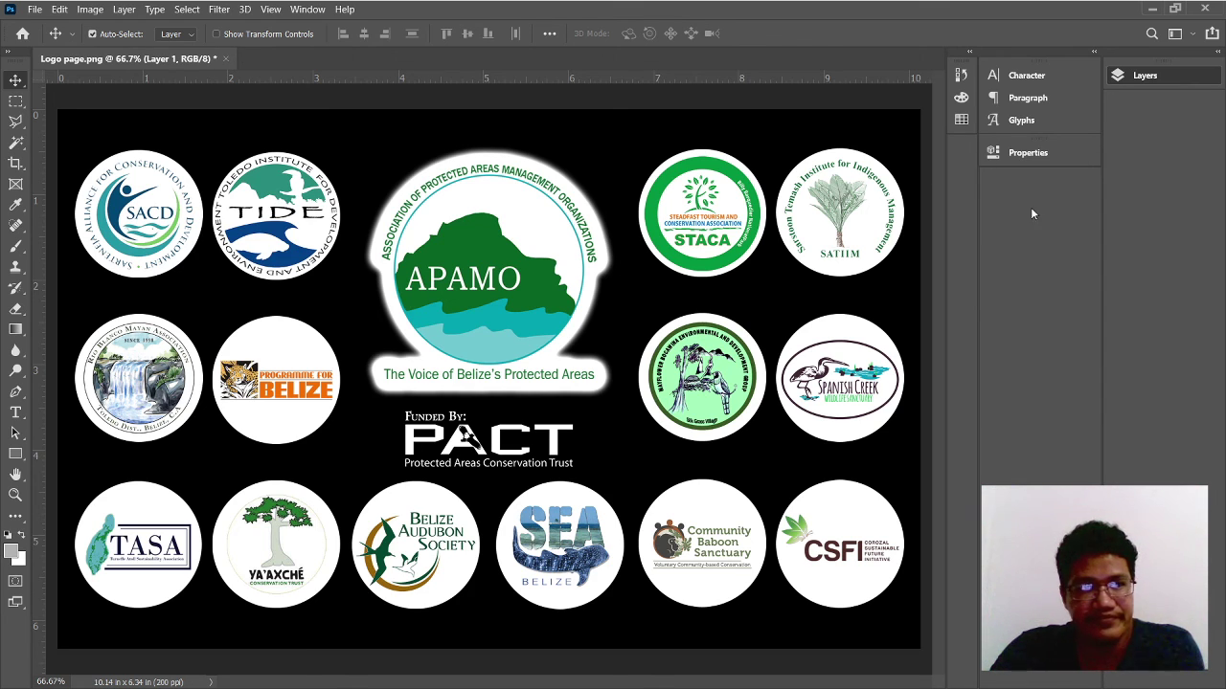
{"action": "left_click", "coordinate": [13, 105]}
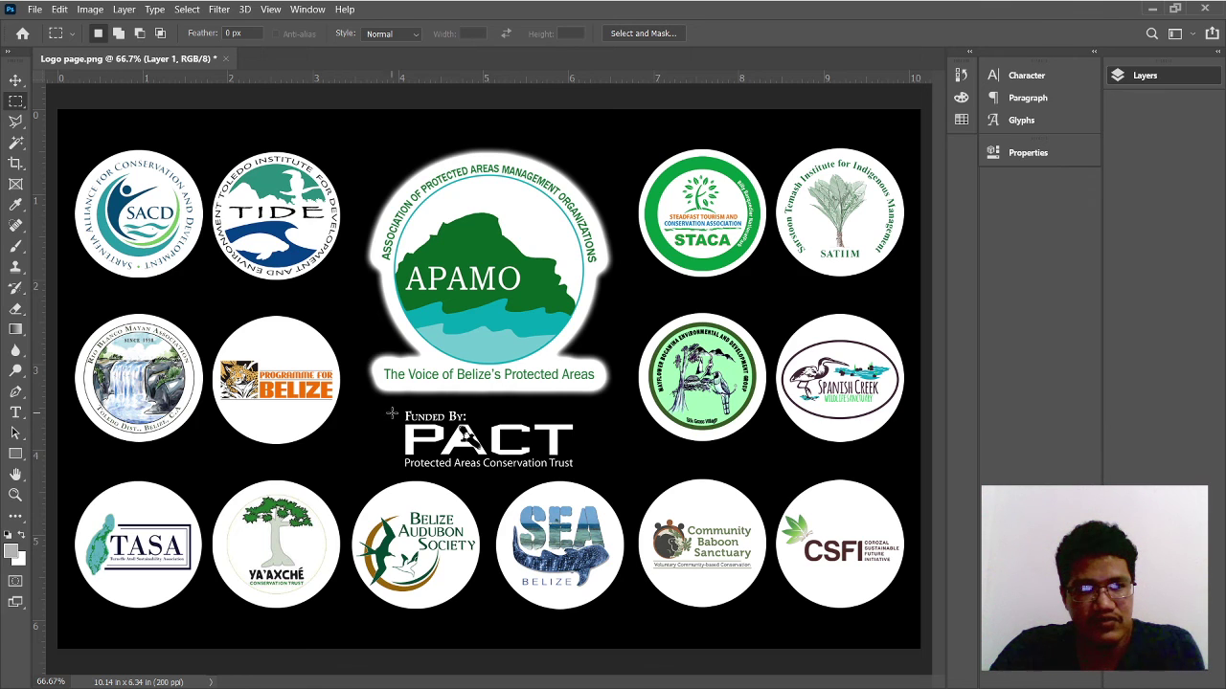
{"action": "left_click_drag", "start_coordinate": [389, 404], "coordinate": [584, 471]}
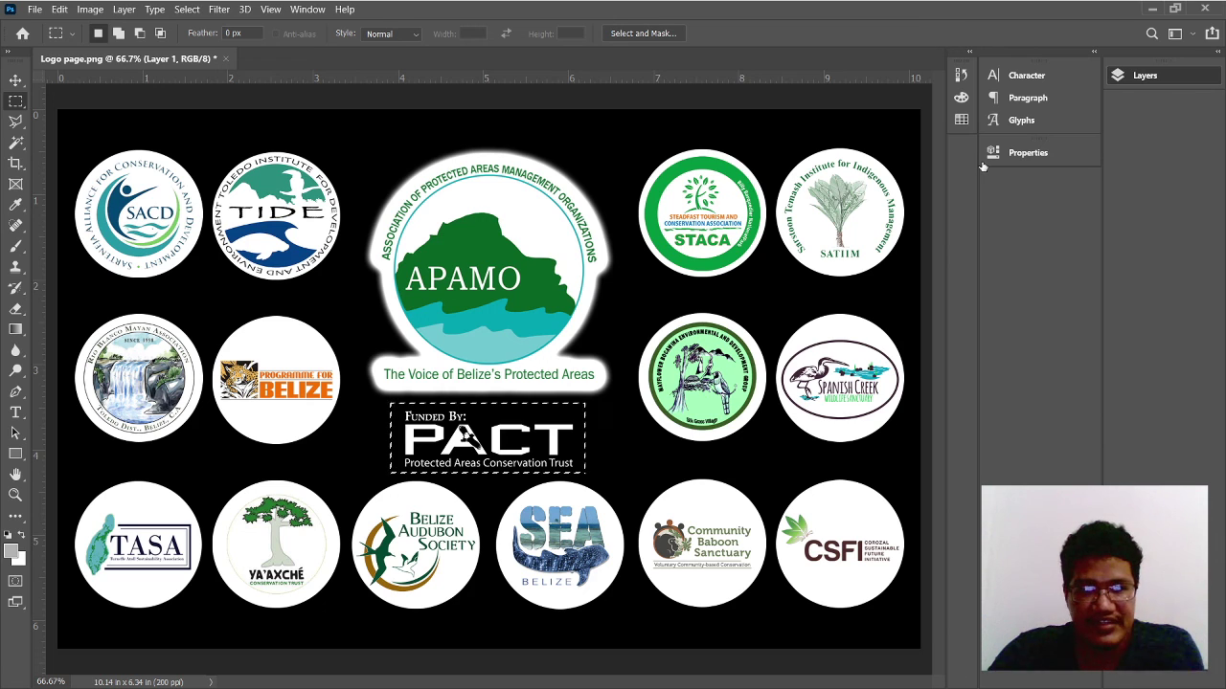
{"action": "key", "text": "Delete"}
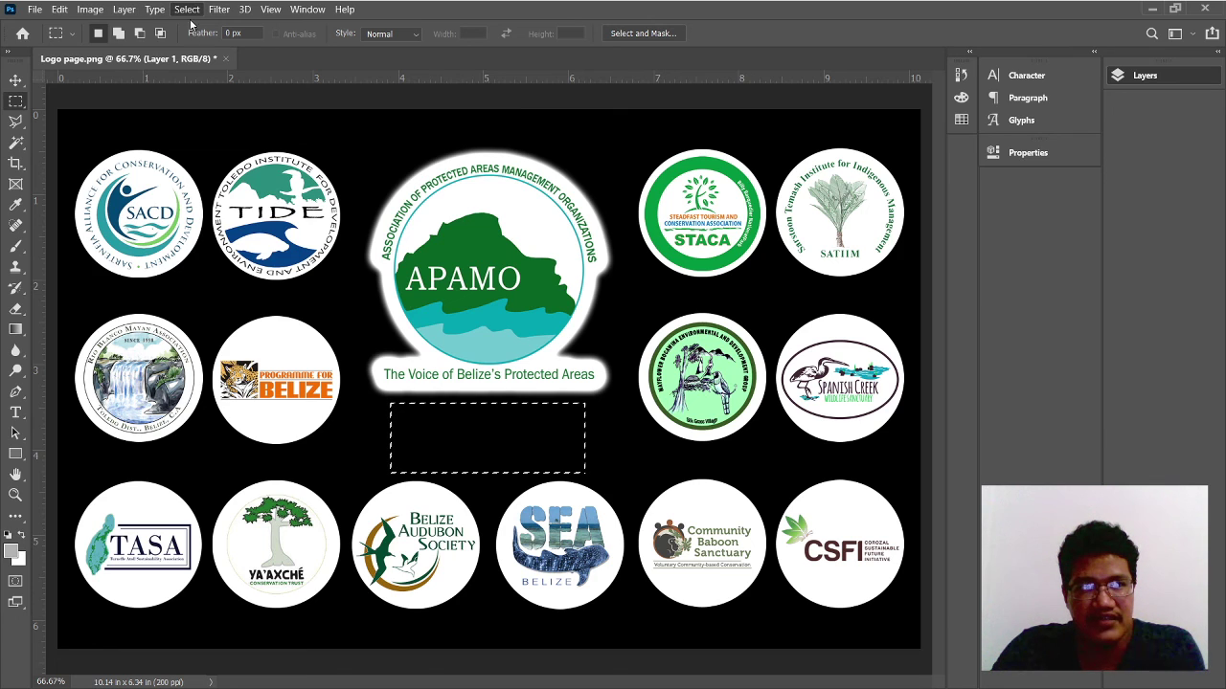
{"action": "key", "text": "ctrl+d"}
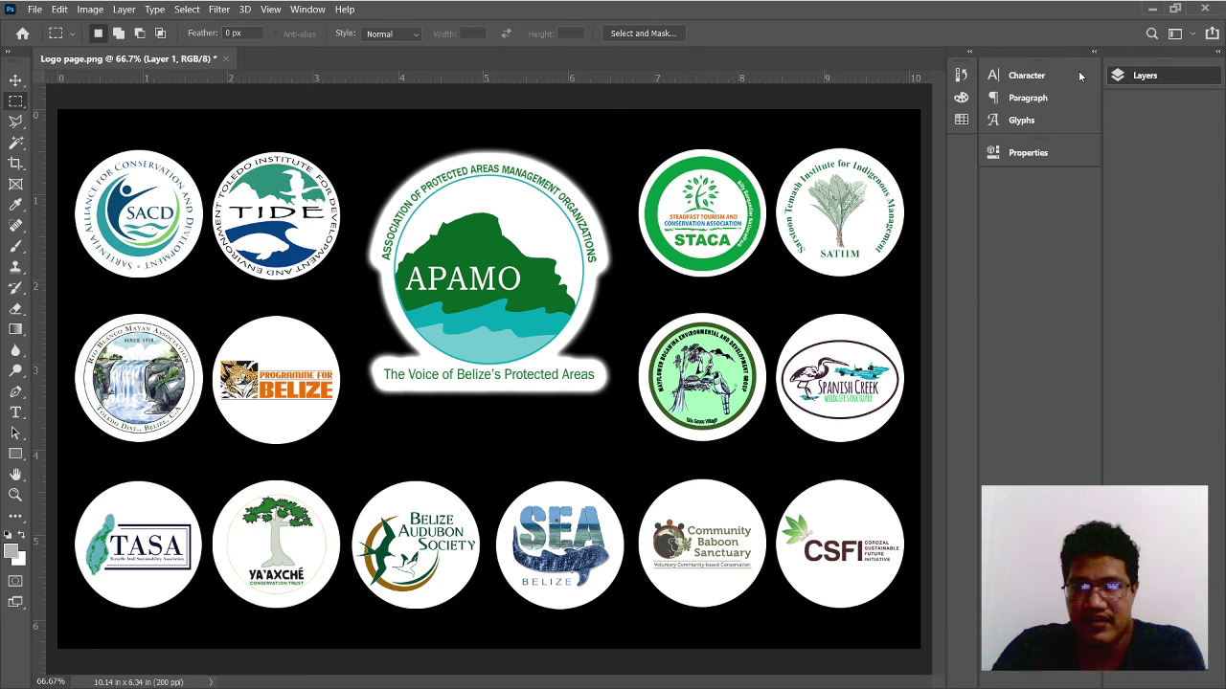
- Hide the black fill layer to inspect the remaining logos on the transparent background
{"action": "key", "text": "alt+bracketleft"}
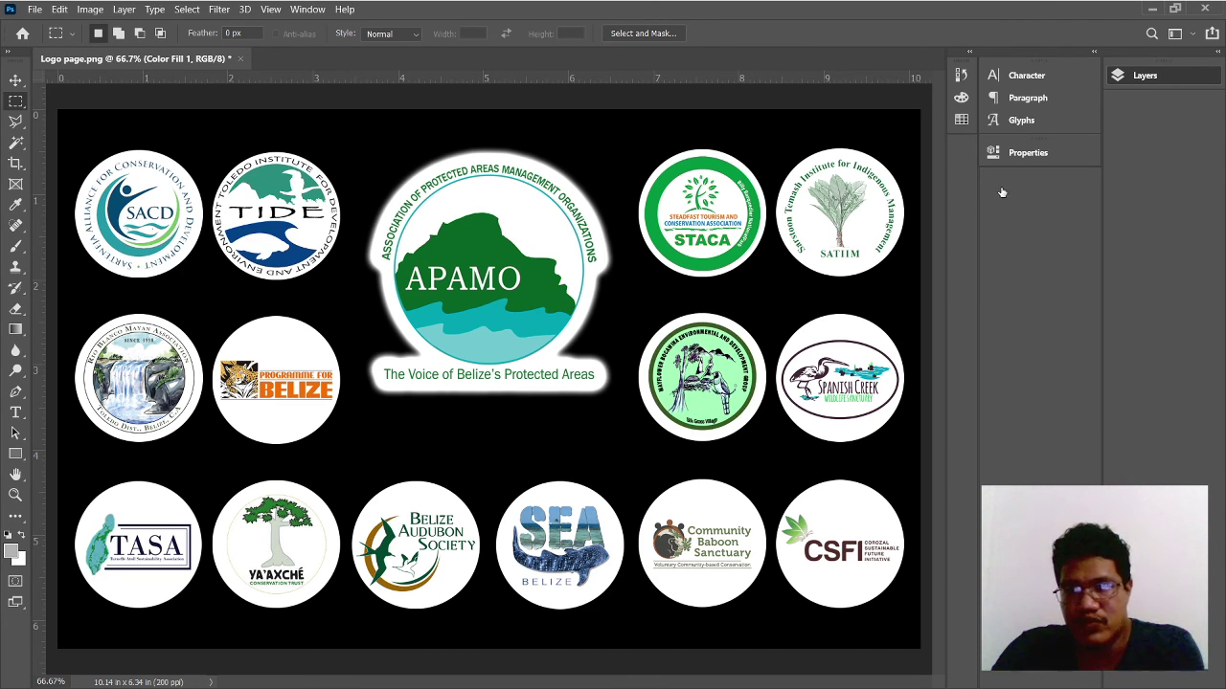
{"action": "key", "text": "ctrl+comma"}
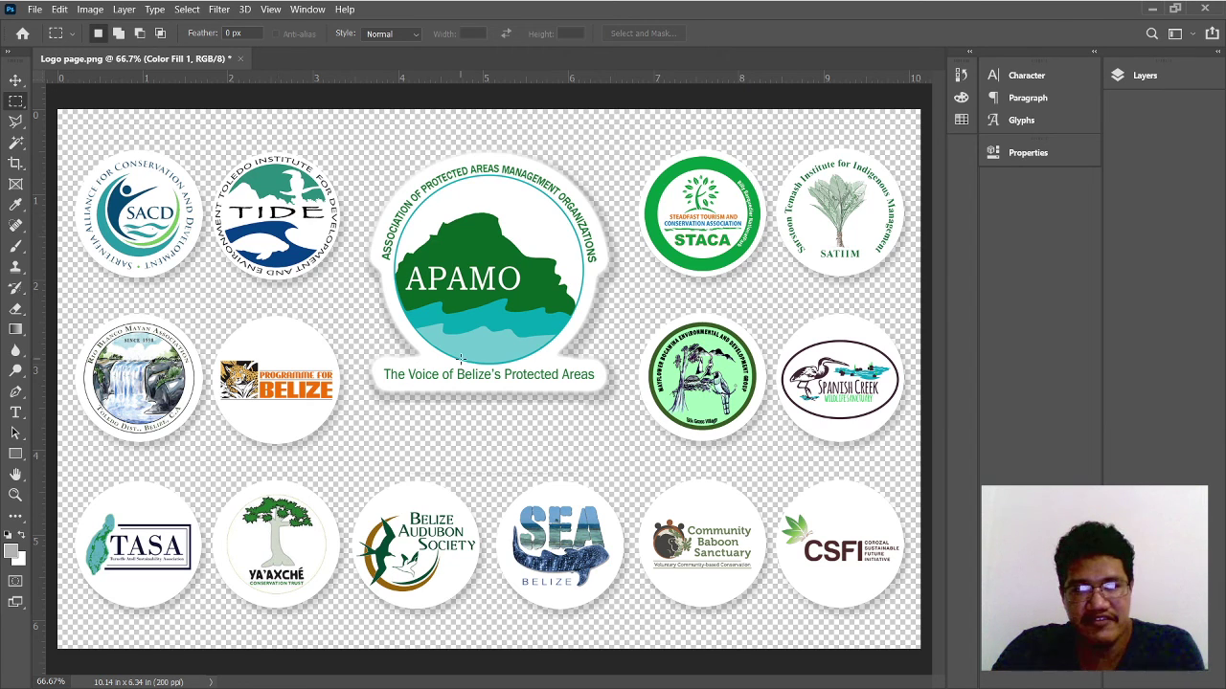
{"action": "left_click", "coordinate": [1151, 8]}
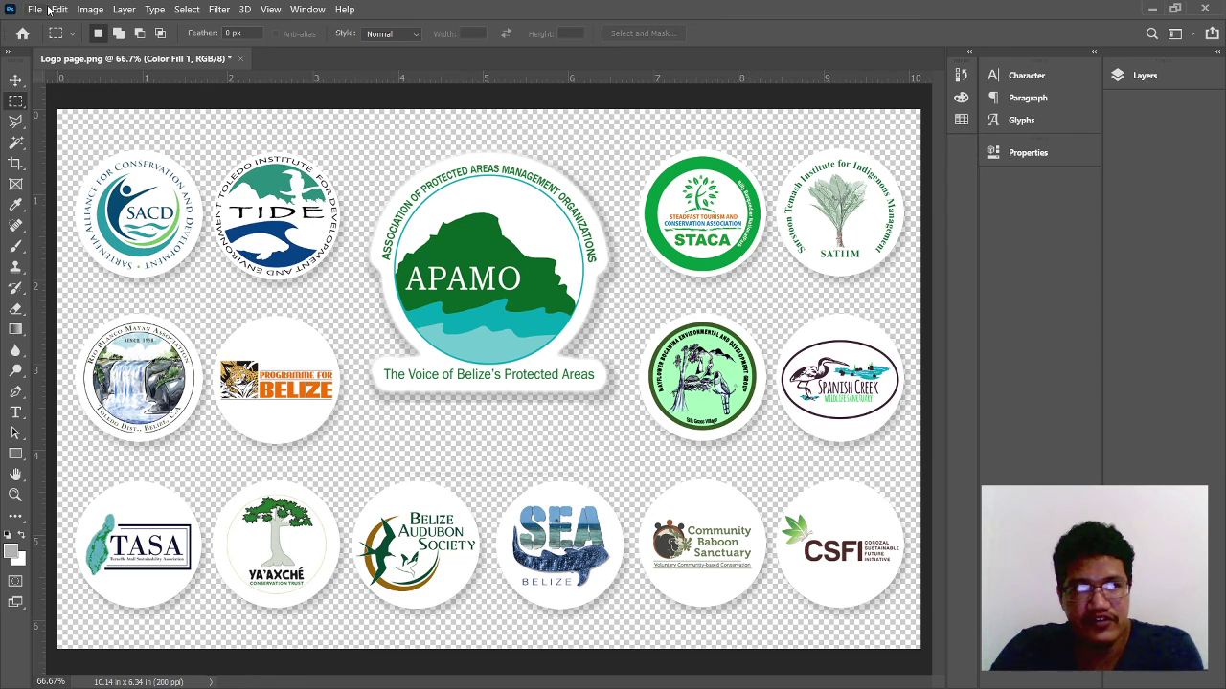
- Undo the recent changes back to before the PACT logo was deleted
{"action": "key", "text": "ctrl+z"}
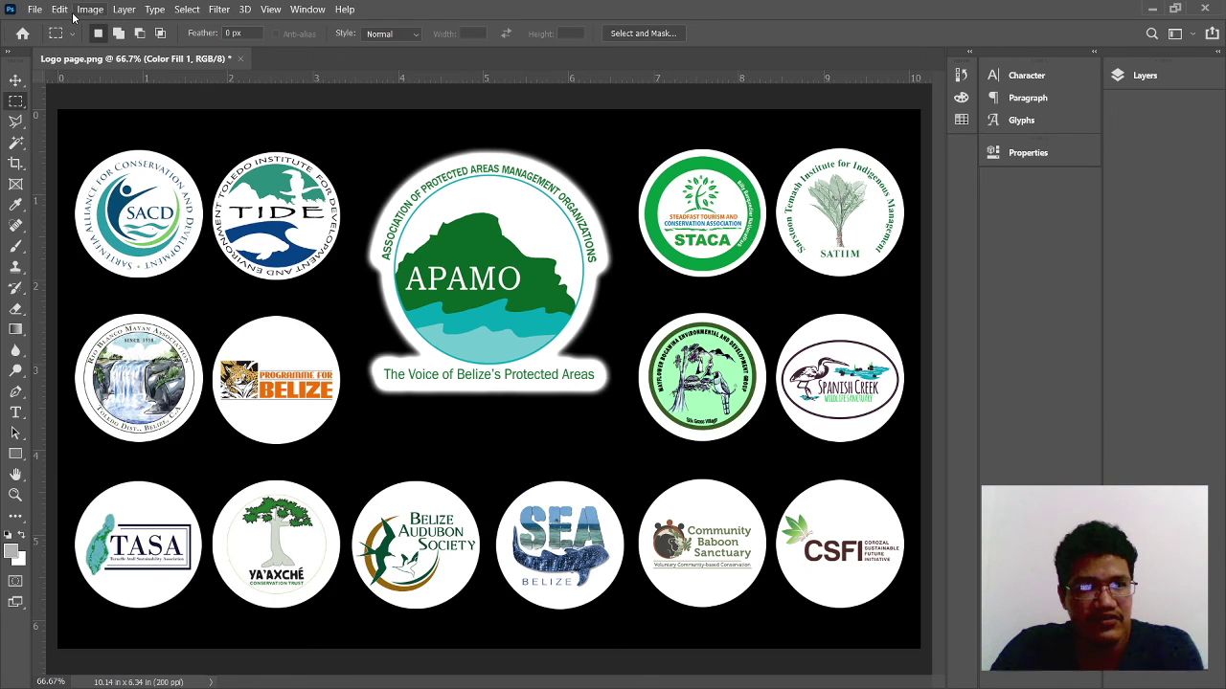
{"action": "key", "text": "ctrl+z"}
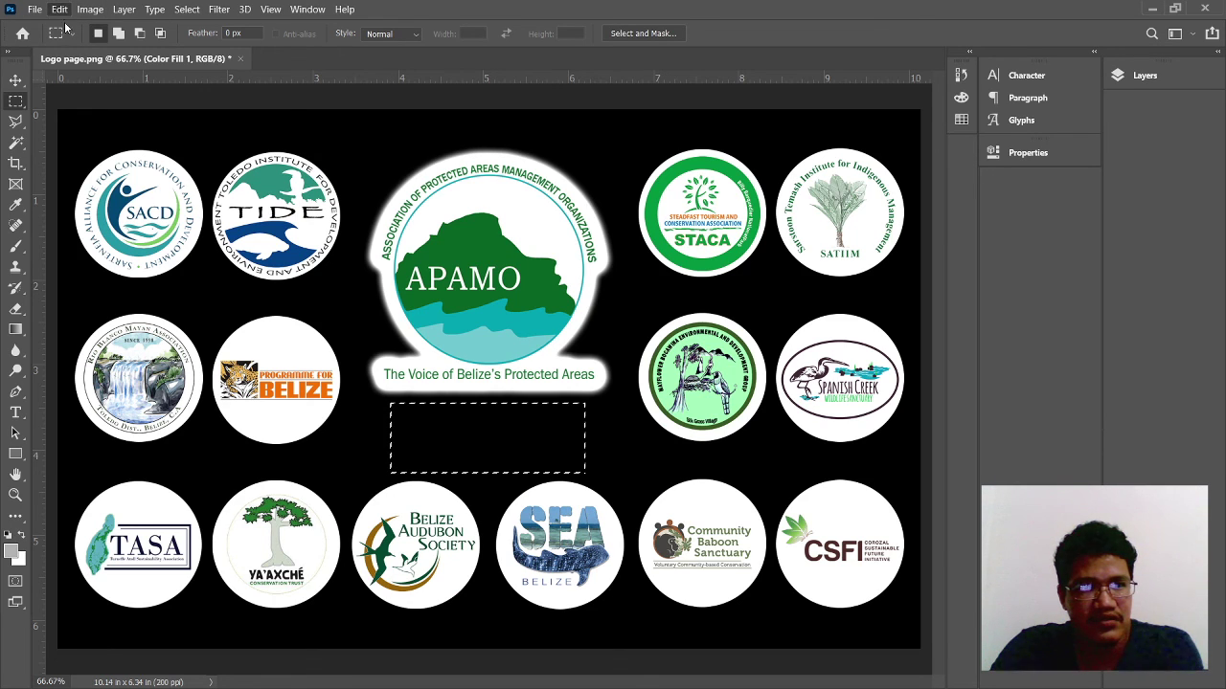
{"action": "key", "text": "ctrl+z"}
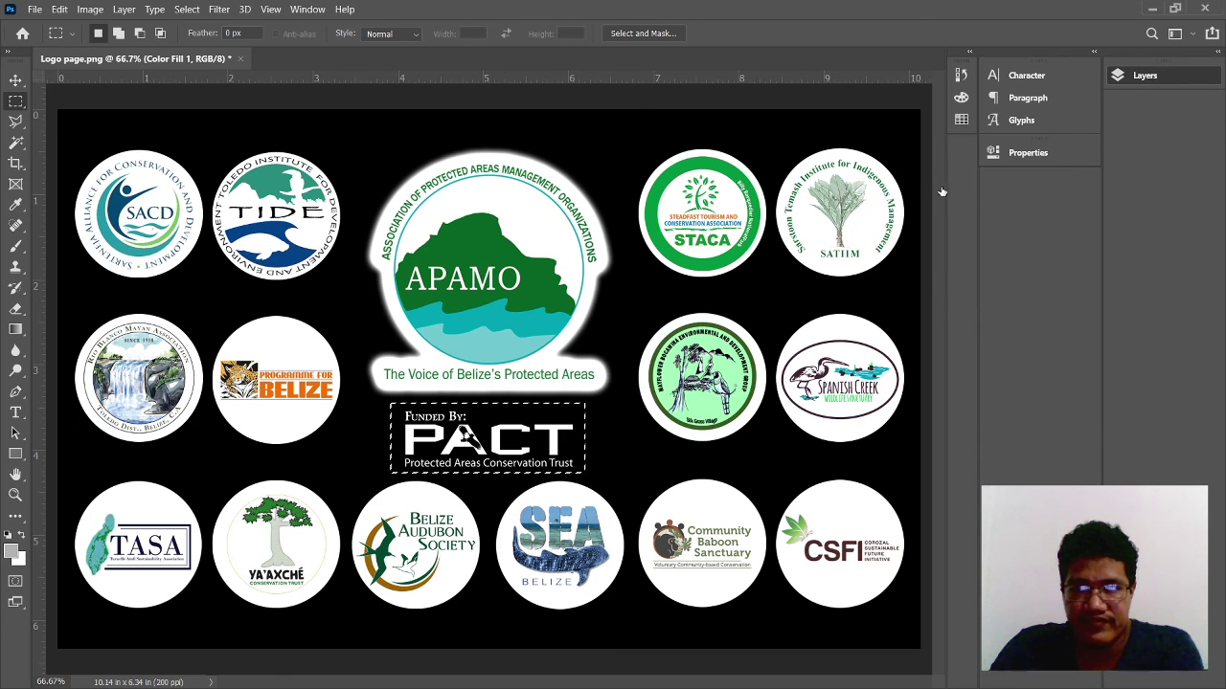
- Change the background fill layer's color to white and clear the marquee selection around the PACT logo
{"action": "key", "text": "i"}
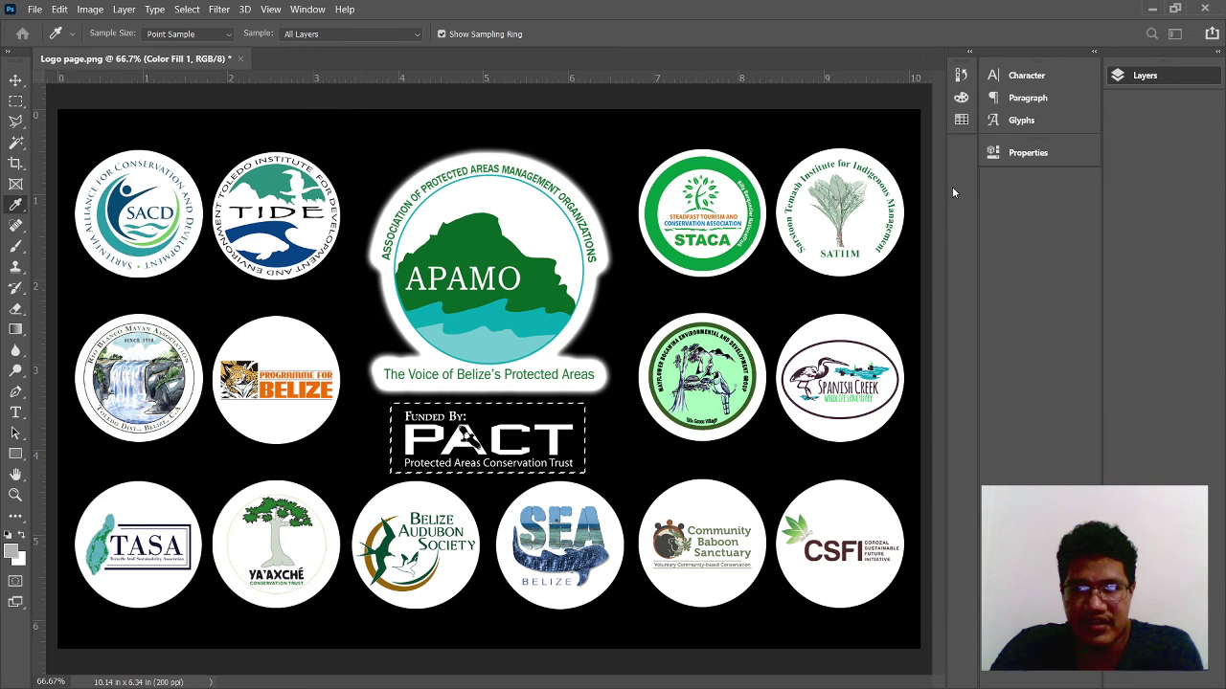
{"action": "key", "text": "alt+BackSpace"}
{"action": "key", "text": "m"}
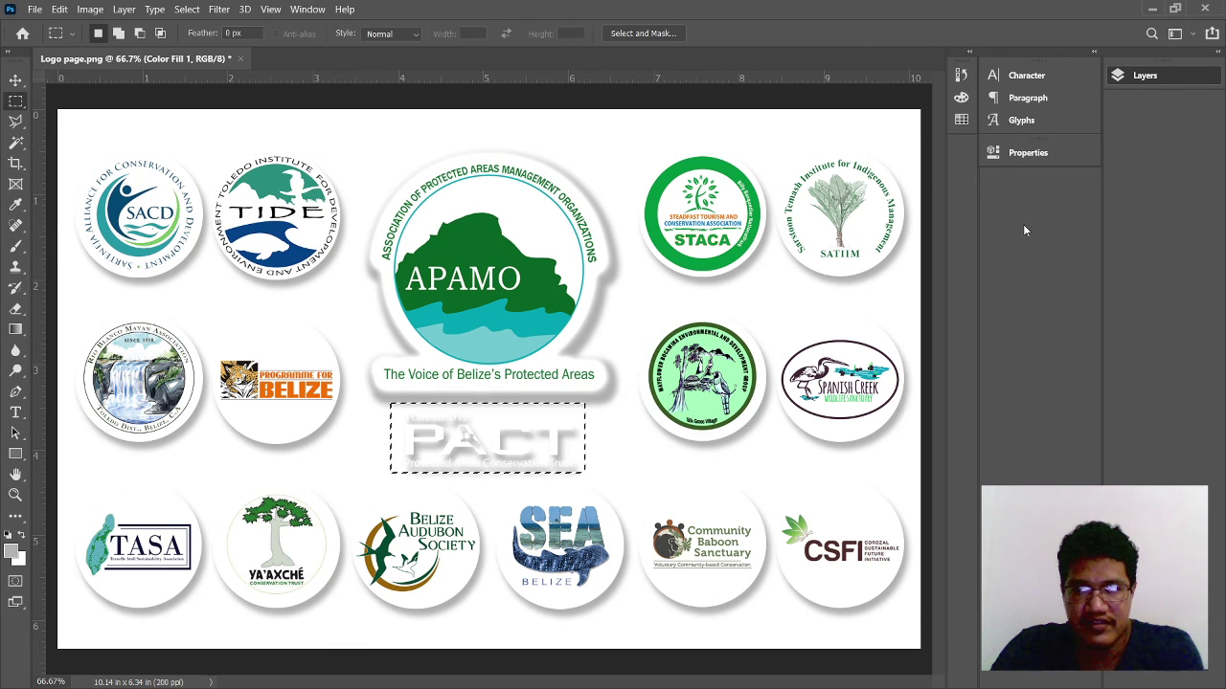
{"action": "key", "text": "ctrl+d"}
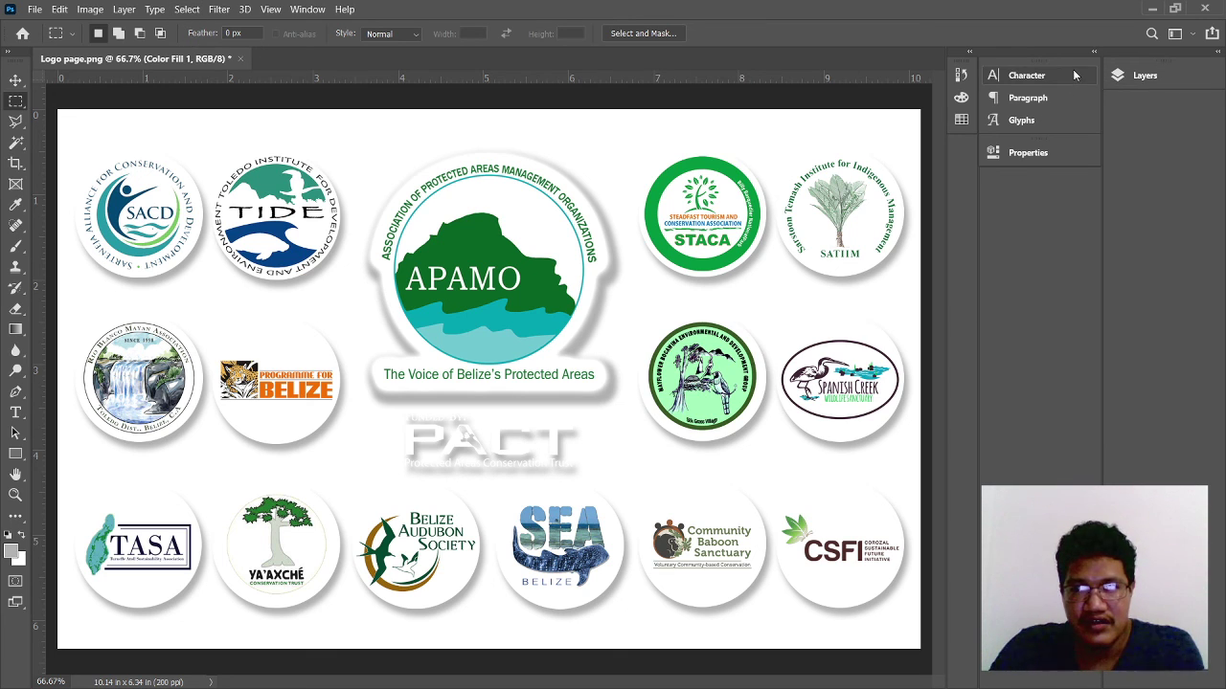
- Change the background fill layer's color to medium gray so the PACT logo and its drop shadow stand out
{"action": "key", "text": "ctrl+plus"}
{"action": "key", "text": "ctrl+plus"}
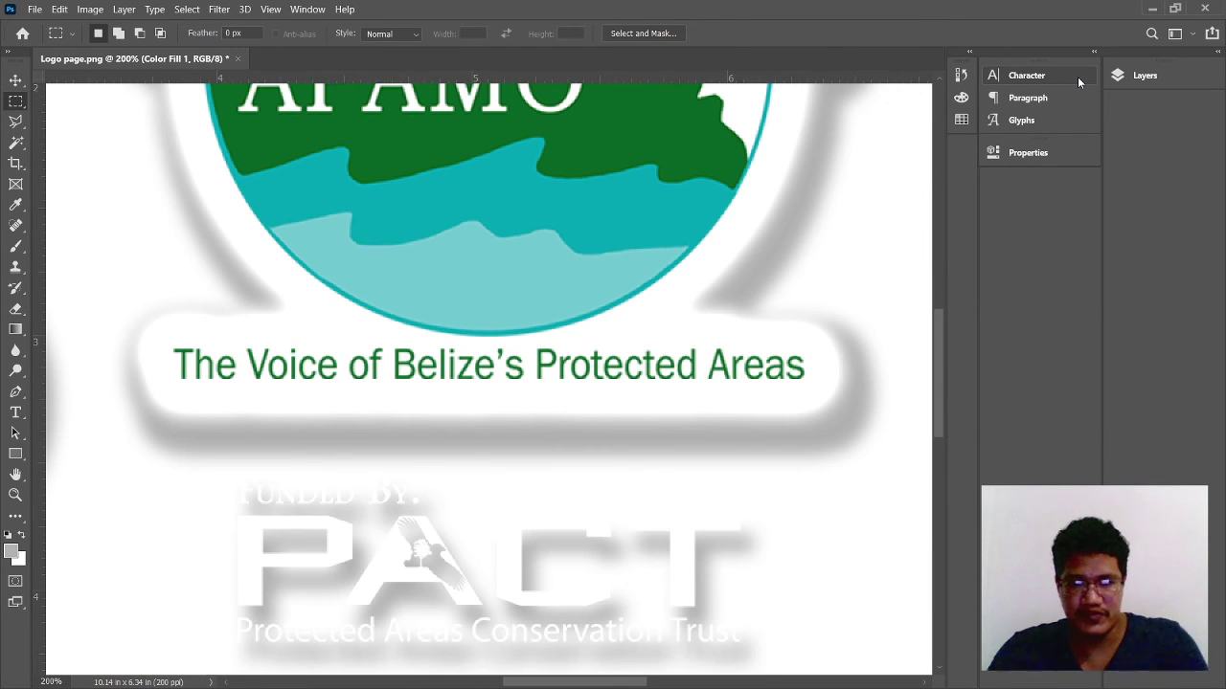
{"action": "left_click_drag", "start_coordinate": [937, 363], "coordinate": [938, 403]}
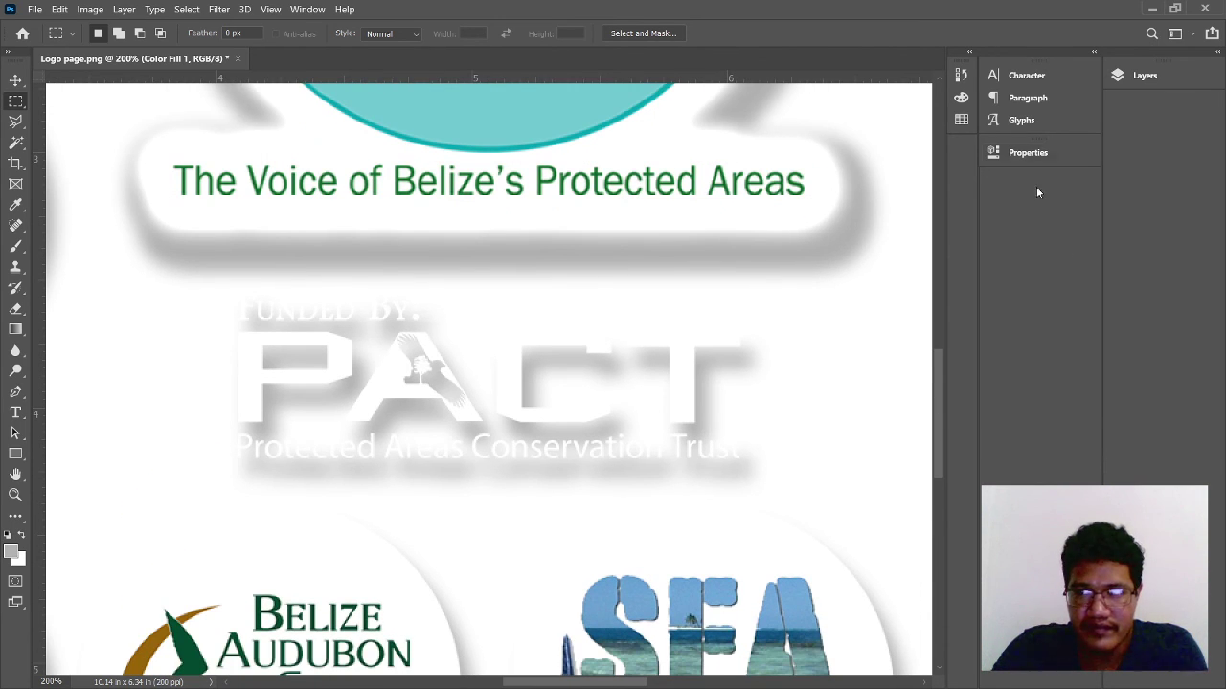
{"action": "left_click", "coordinate": [1134, 75]}
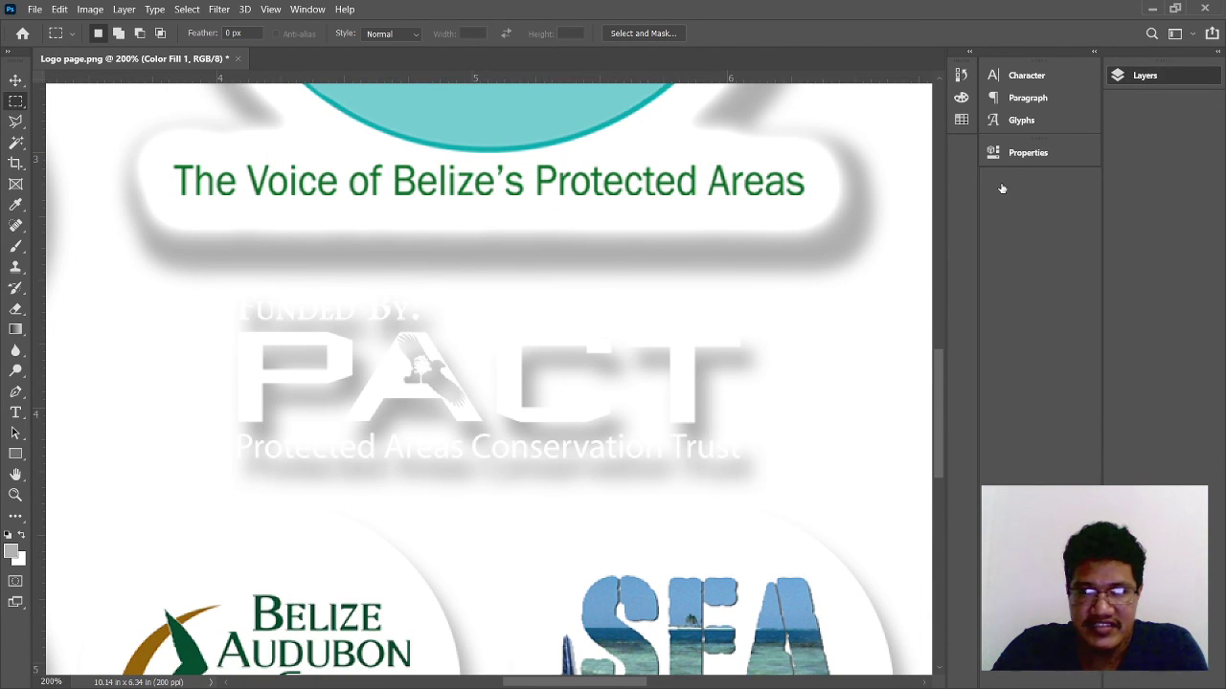
{"action": "key", "text": "i"}
{"action": "left_click", "coordinate": [651, 283]}
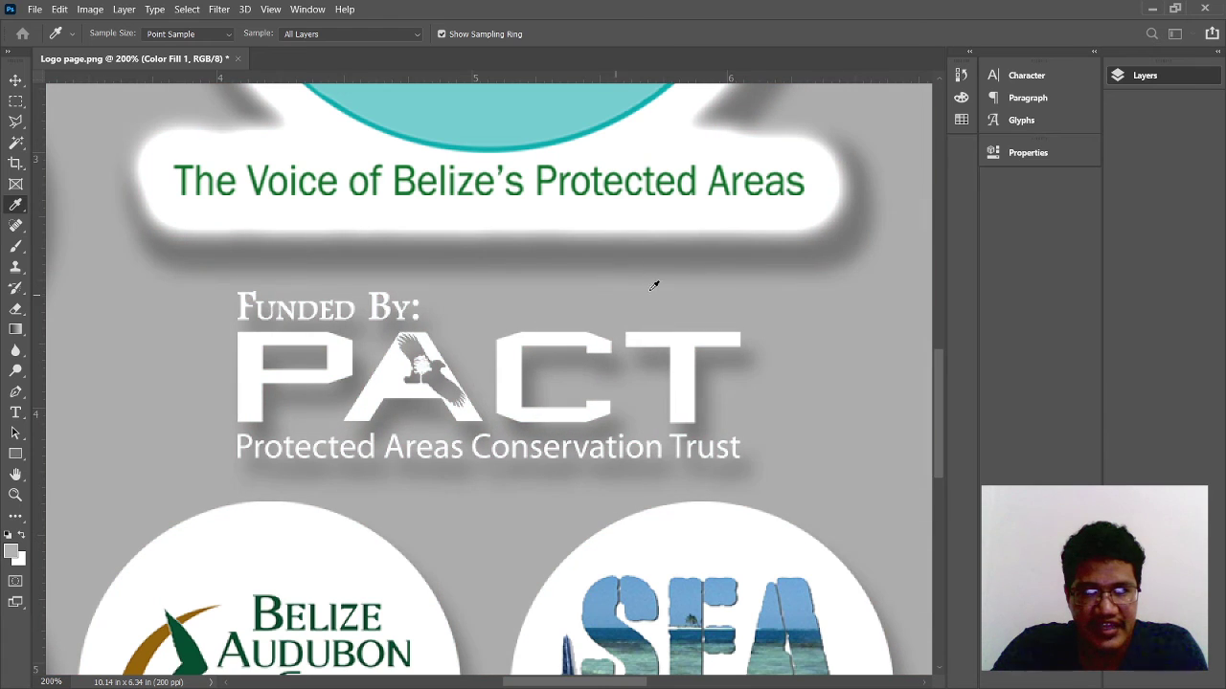
- Marquee the PACT logo together with its full drop shadow, delete it from Layer 1 and clear the selection
{"action": "key", "text": "m"}
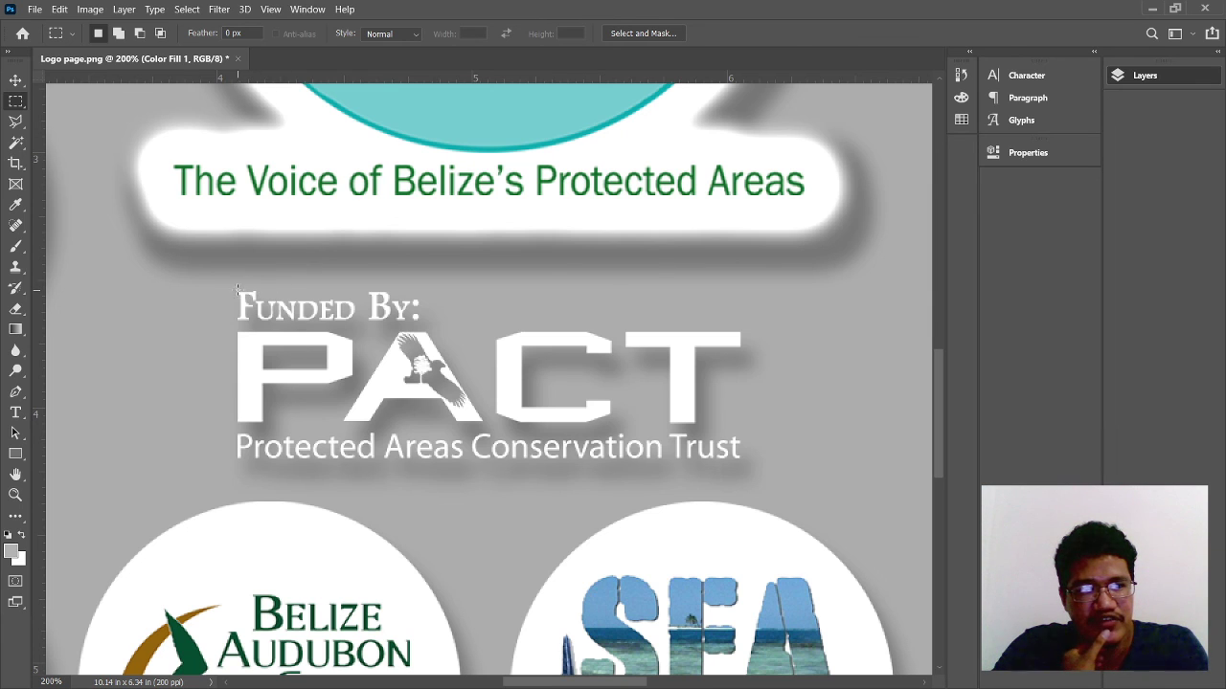
{"action": "left_click_drag", "start_coordinate": [232, 290], "coordinate": [783, 493]}
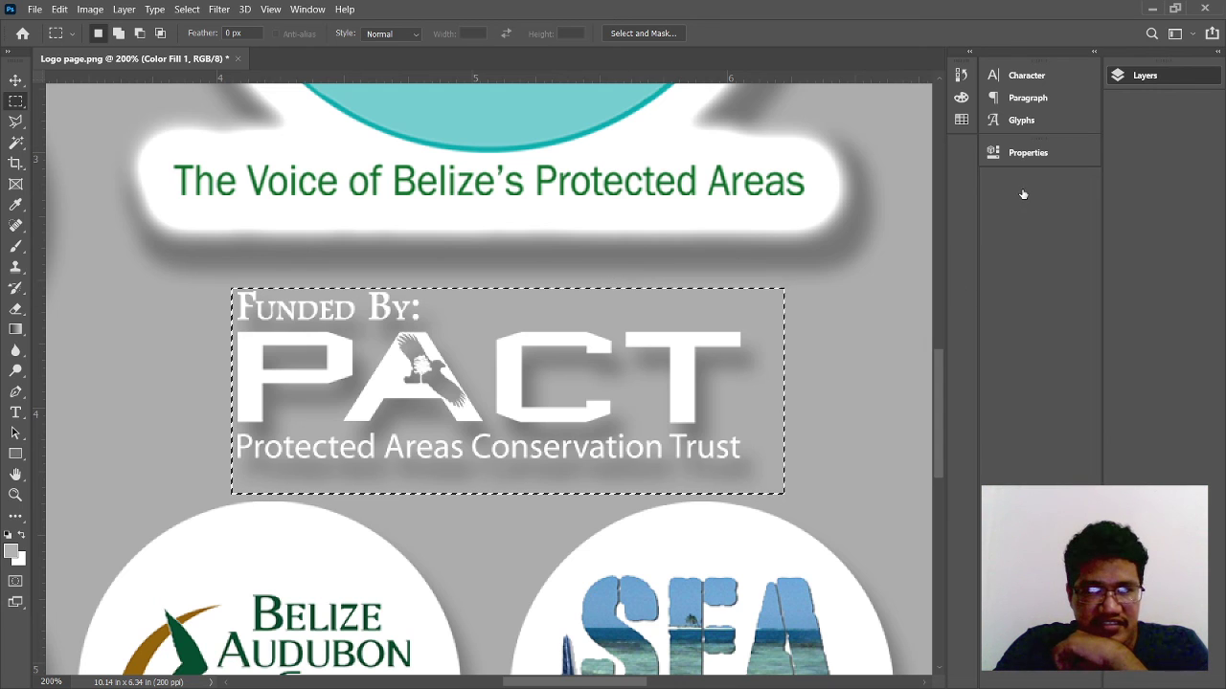
{"action": "key", "text": "alt+bracketleft"}
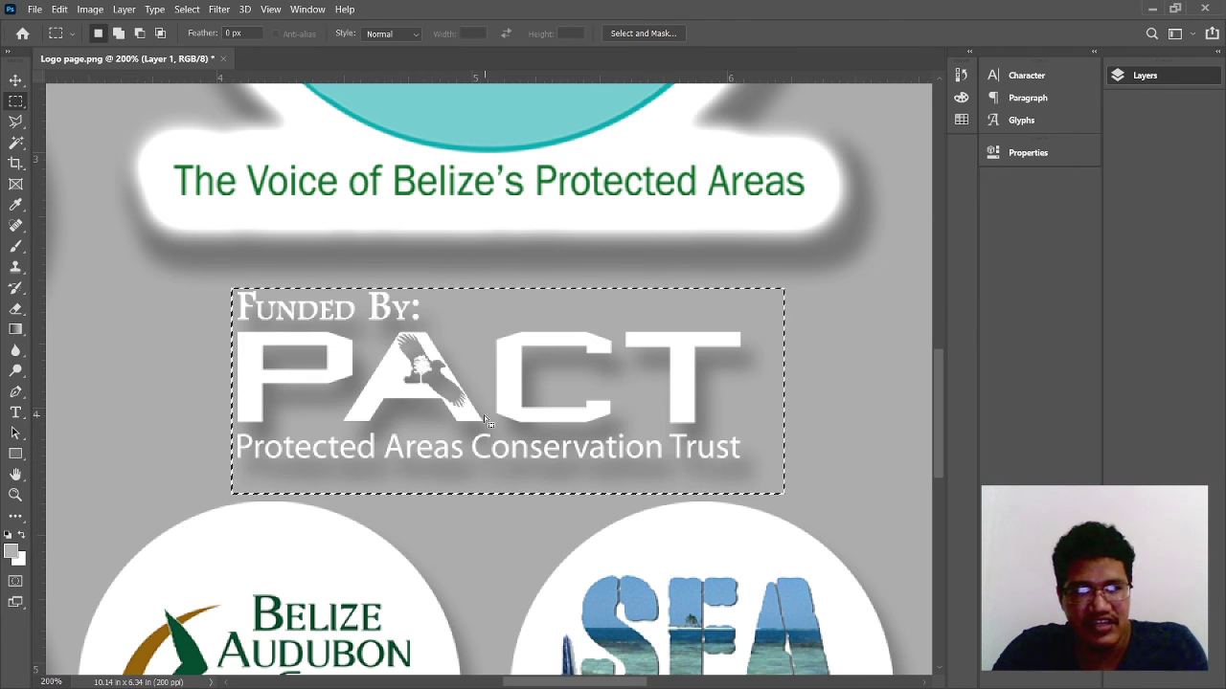
{"action": "key", "text": "Delete"}
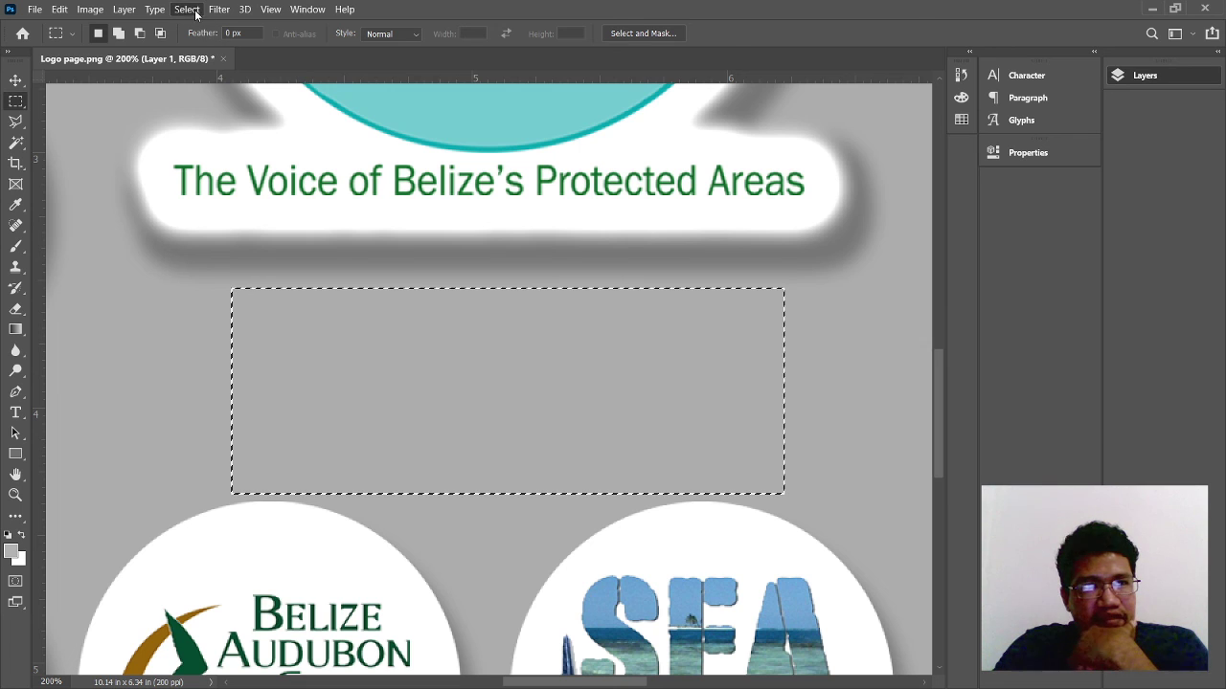
{"action": "key", "text": "ctrl+d"}
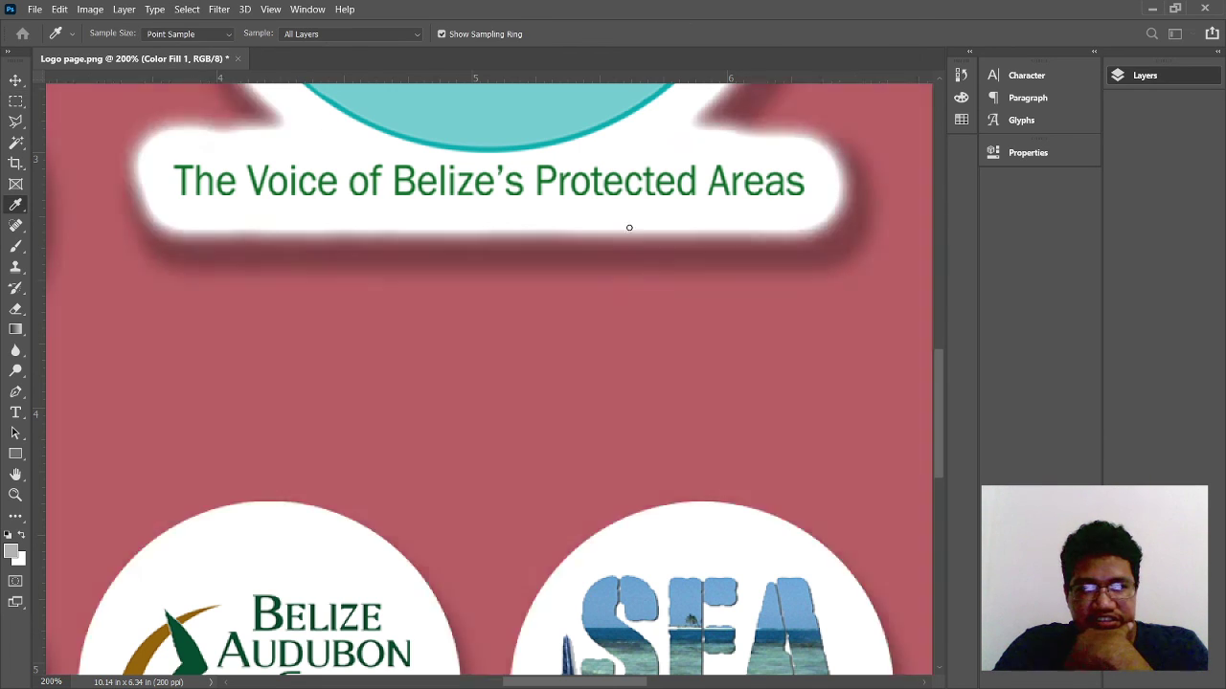
- Set the color fill background to white by sampling the white of the APAMO slogan banner
{"action": "left_click", "coordinate": [629, 227]}
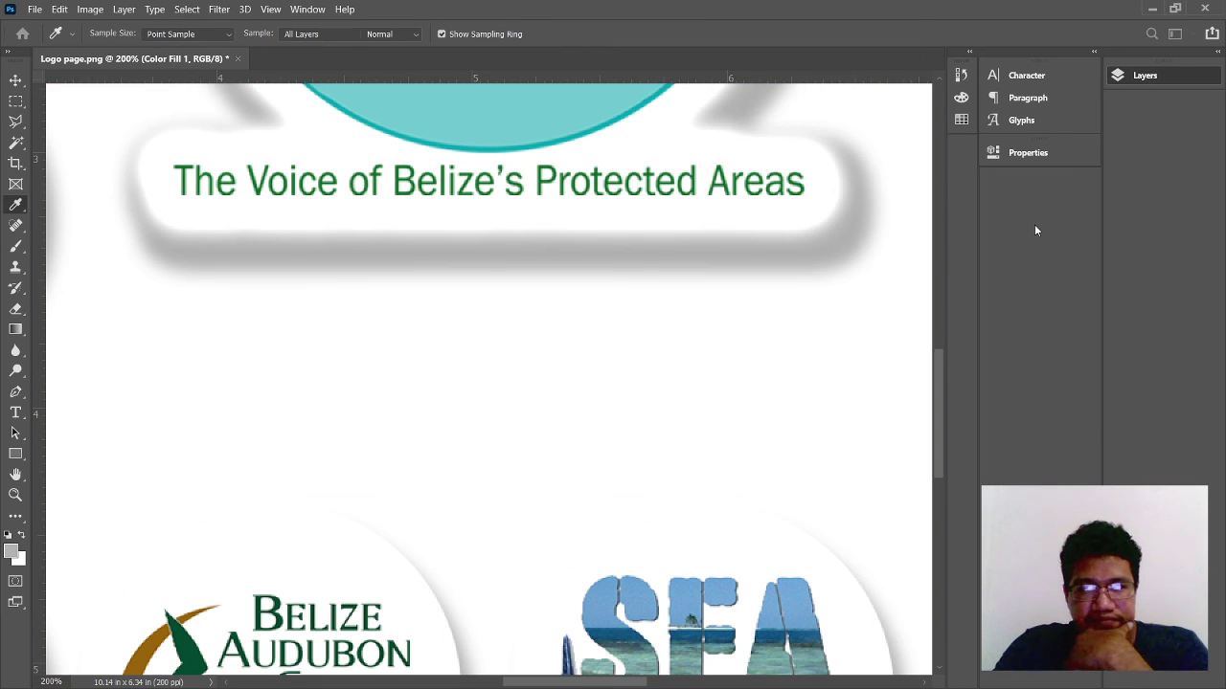
{"action": "key", "text": "m"}
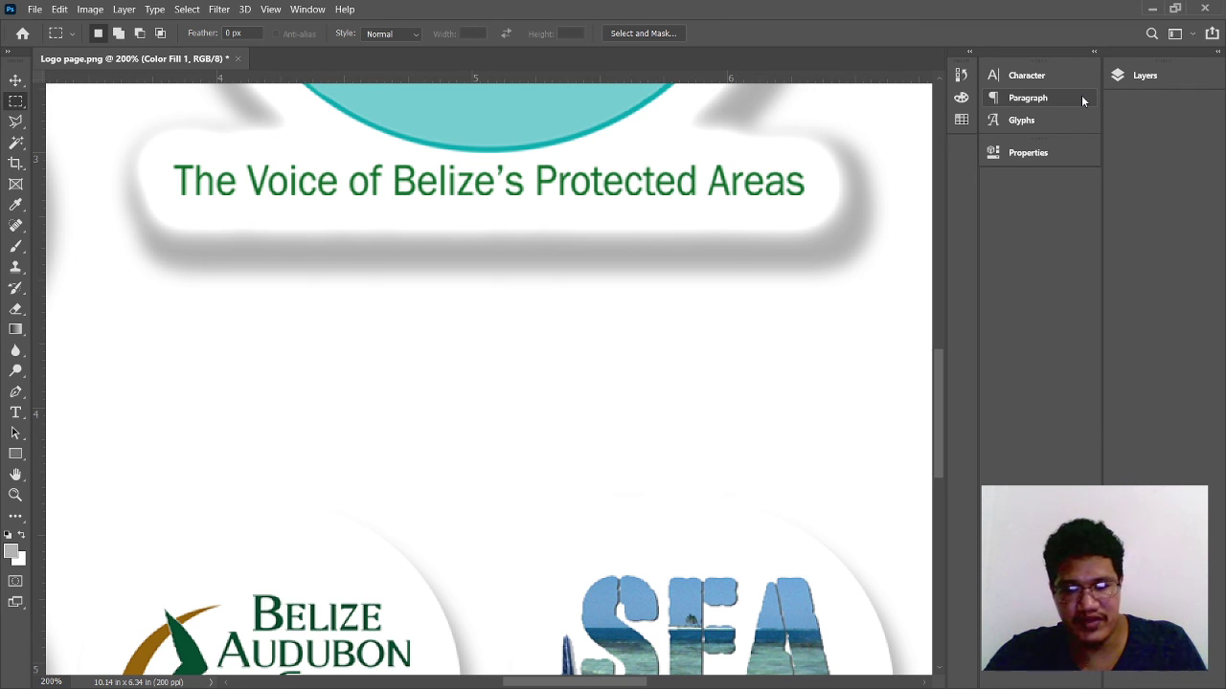
{"action": "key", "text": "ctrl+minus"}
{"action": "key", "text": "ctrl+minus"}
{"action": "key", "text": "ctrl+minus"}
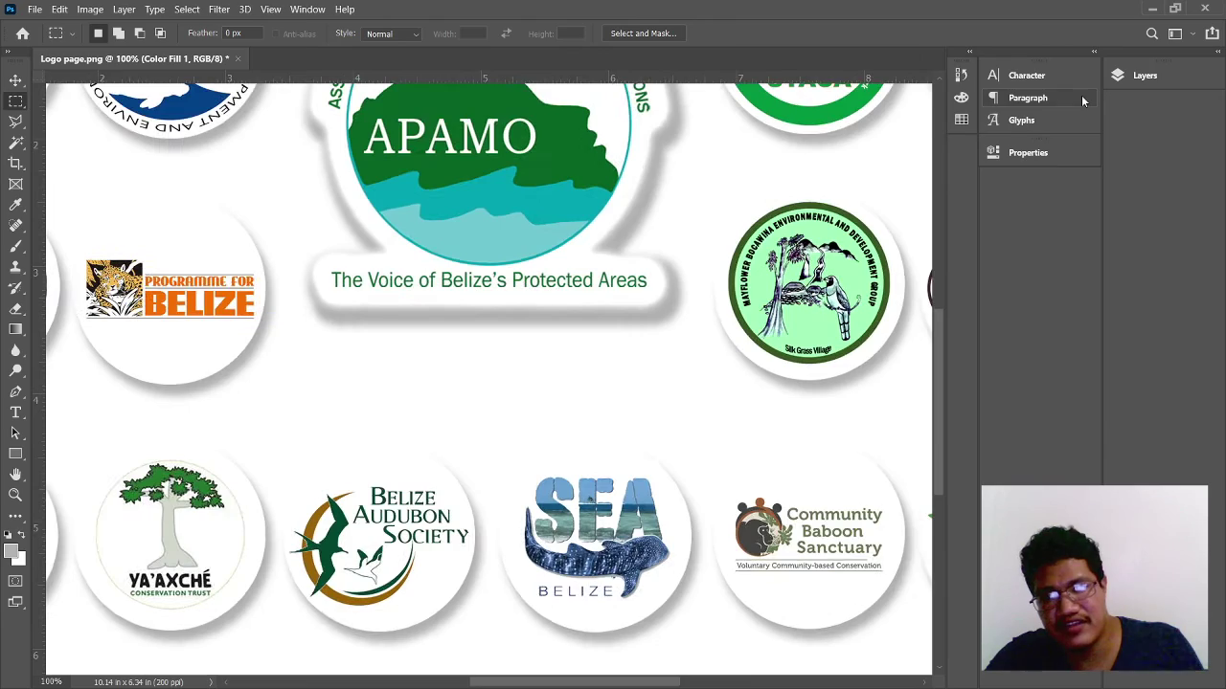
{"action": "key", "text": "ctrl+plus"}
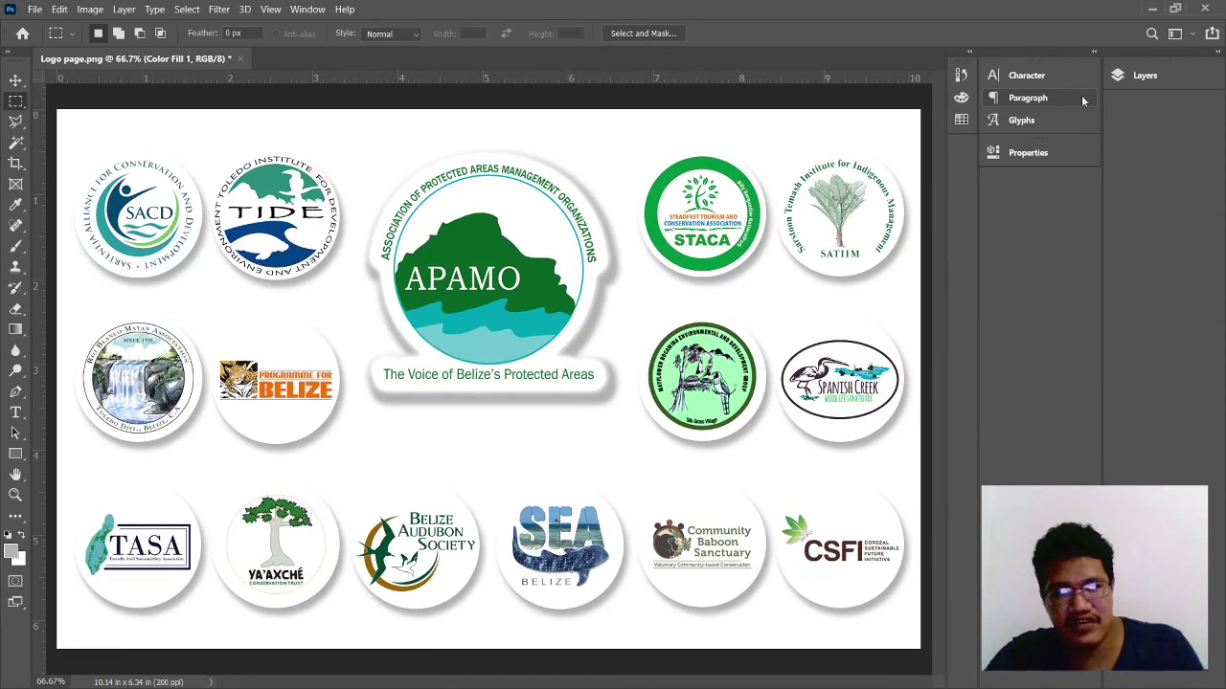
{"action": "key", "text": "ctrl+minus"}
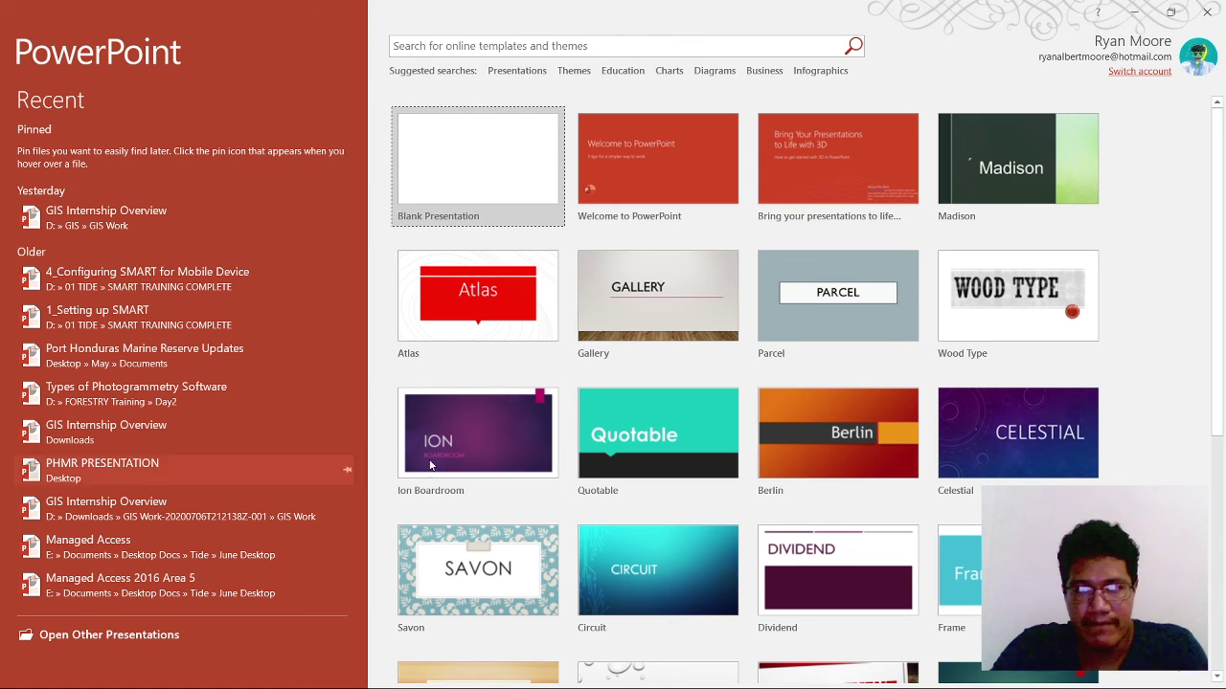
- Switch to PowerPoint and create a presentation from the Welcome to PowerPoint template
{"action": "left_click", "coordinate": [637, 182]}
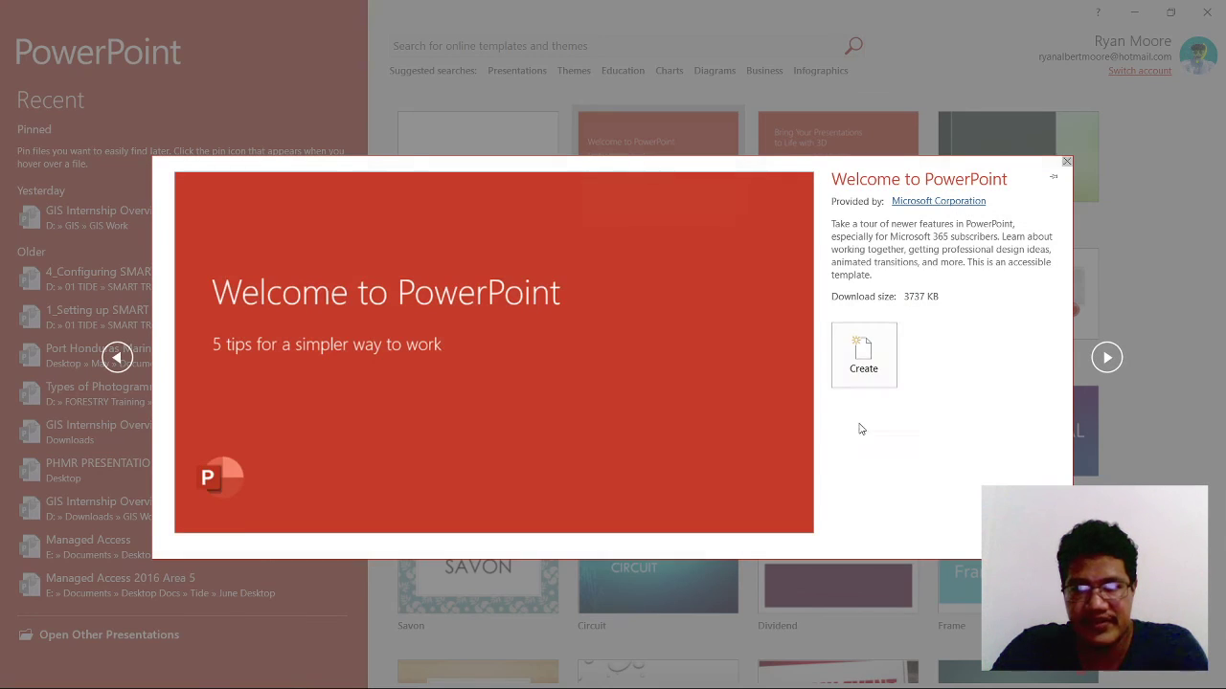
{"action": "left_click", "coordinate": [866, 379]}
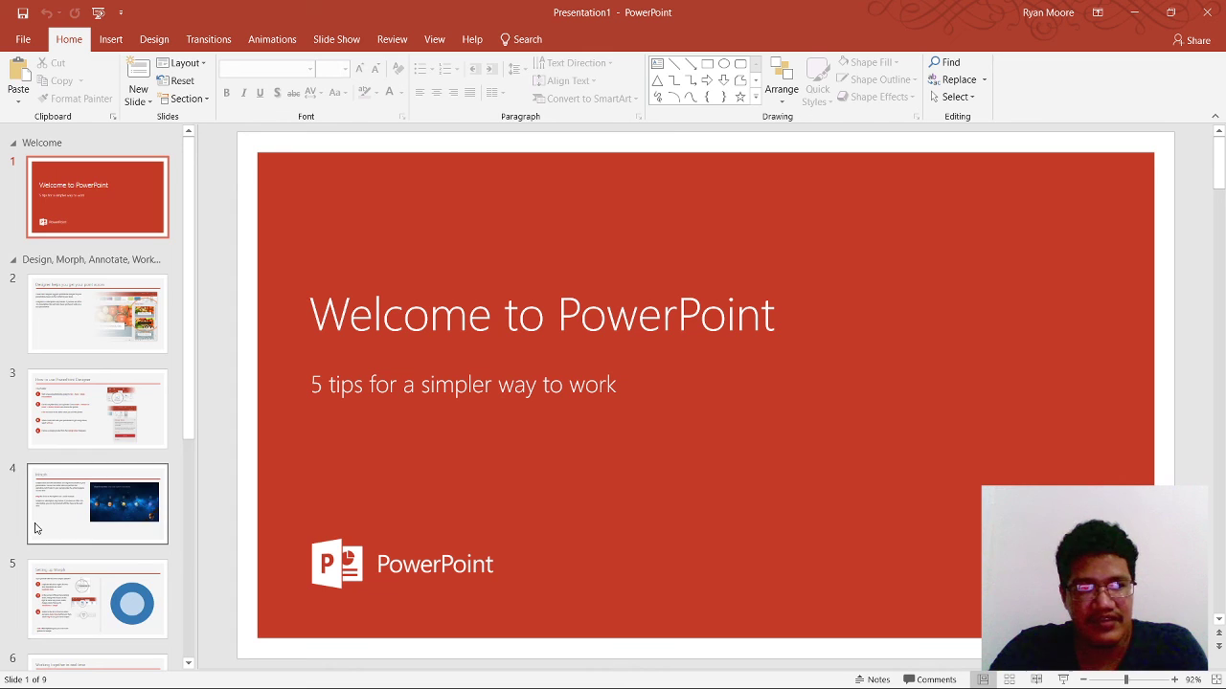
{"action": "scroll", "coordinate": [136, 561], "scroll_direction": "down", "scroll_amount": 4}
{"action": "scroll", "coordinate": [136, 561], "scroll_direction": "up", "scroll_amount": 5}
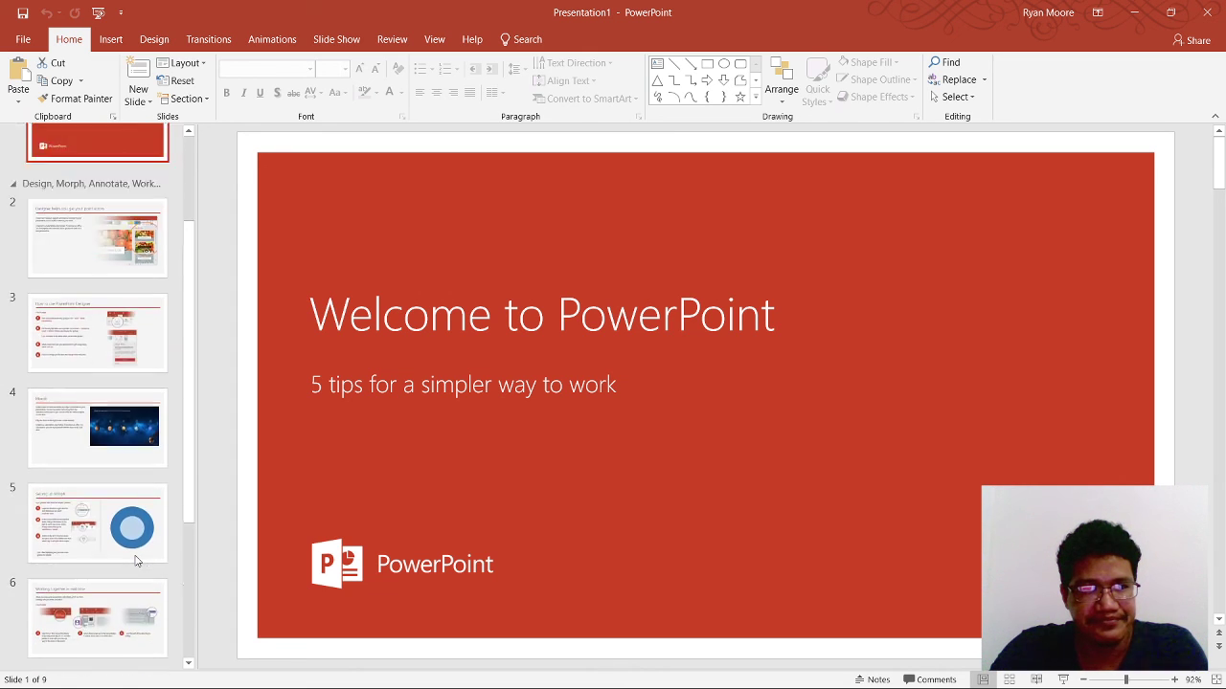
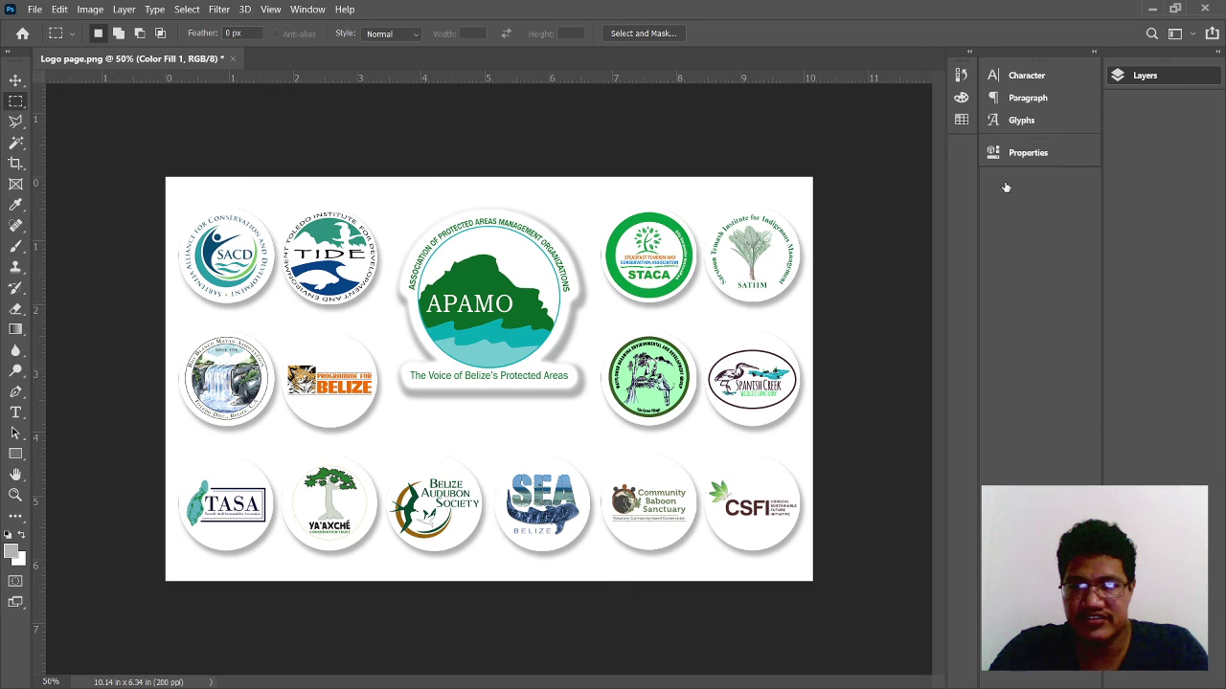
- Hide the color fill layer in Photoshop, and in PowerPoint delete the white-background logo picture from slide 1
{"action": "key", "text": "ctrl+comma"}
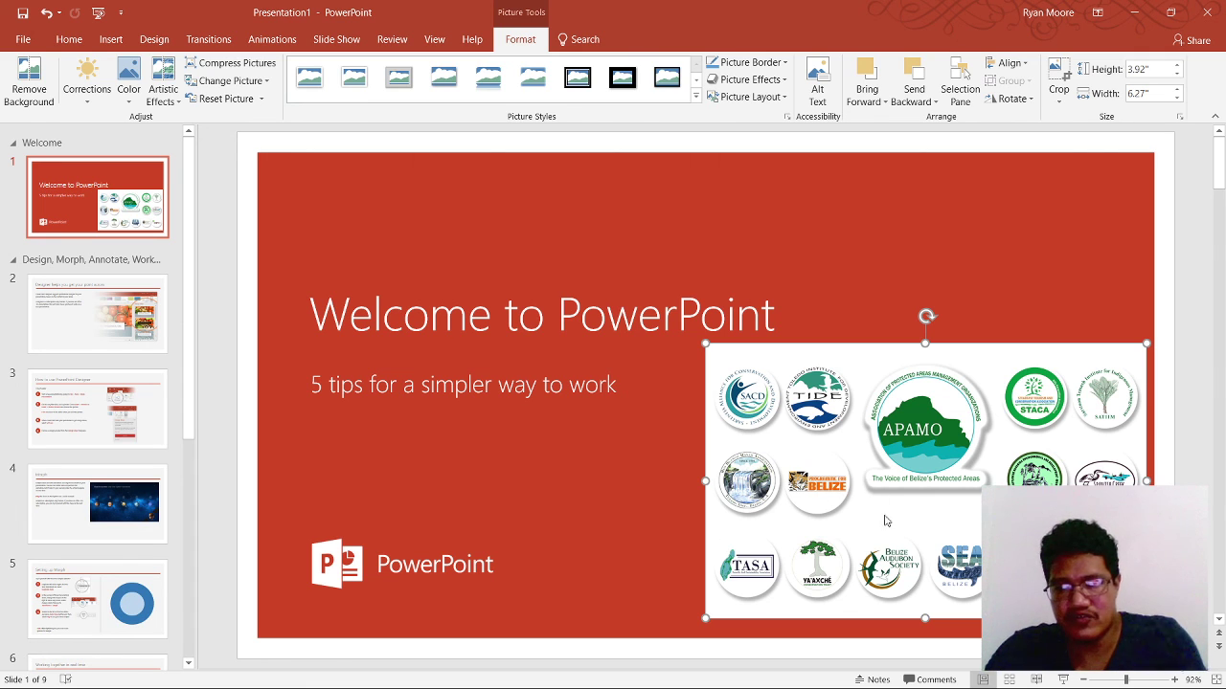
{"action": "key", "text": "Delete"}
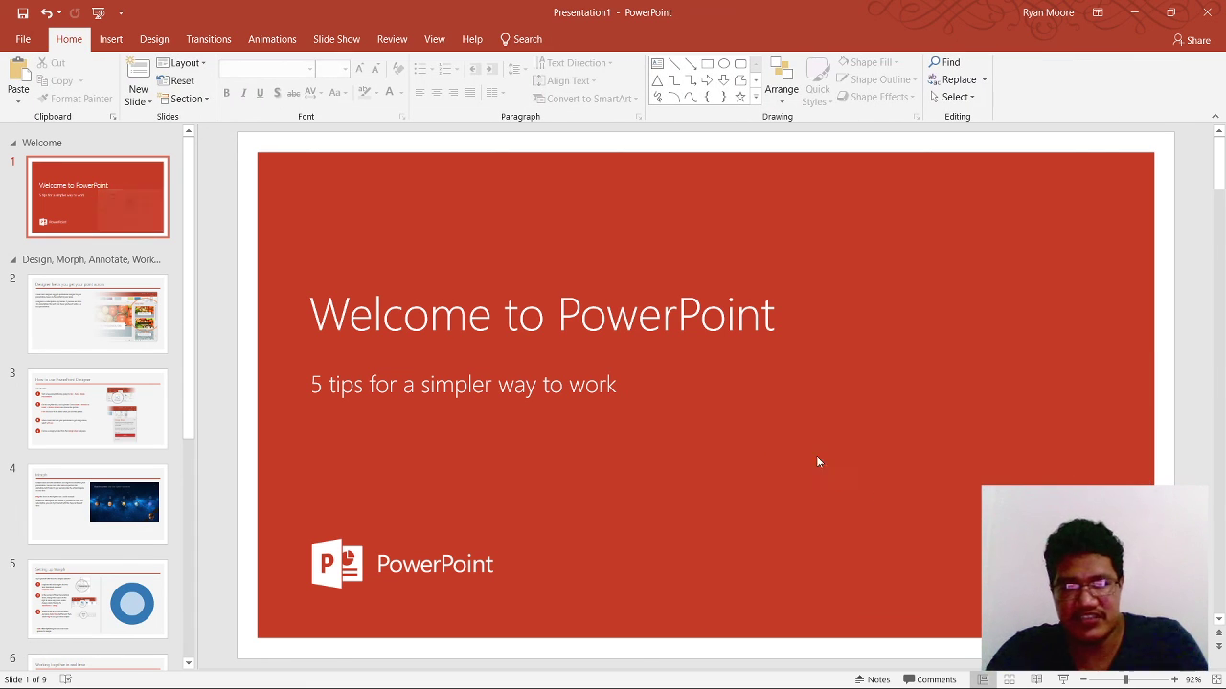
- Insert the transparent logo page picture on slide 1, shrink it to about 3.92 by 6.28 inches and place it in the slide's lower-right area
{"action": "left_click", "coordinate": [111, 40]}
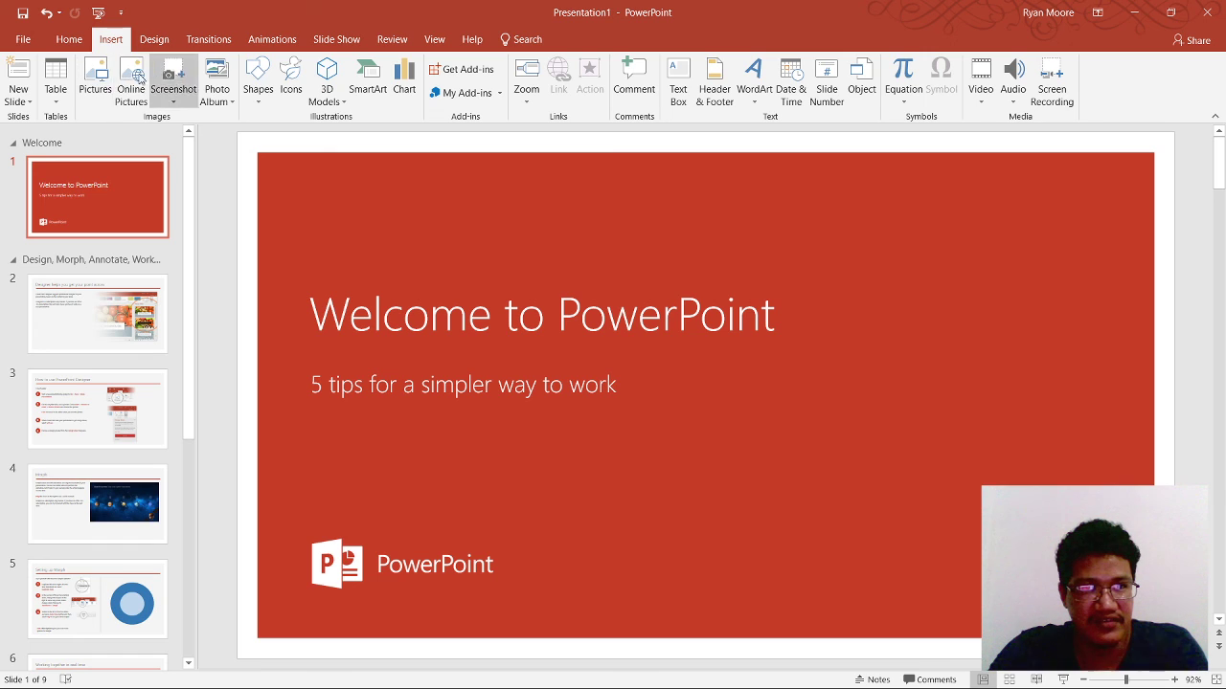
{"action": "left_click", "coordinate": [95, 77]}
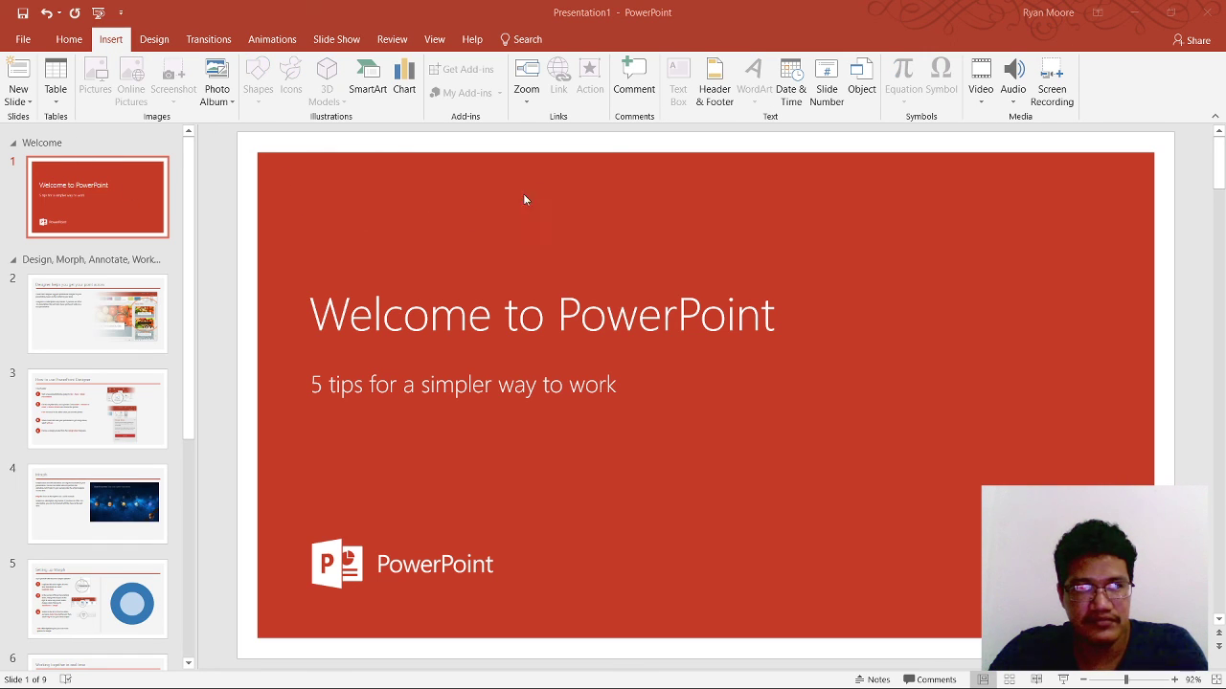
{"action": "key", "text": "Return"}
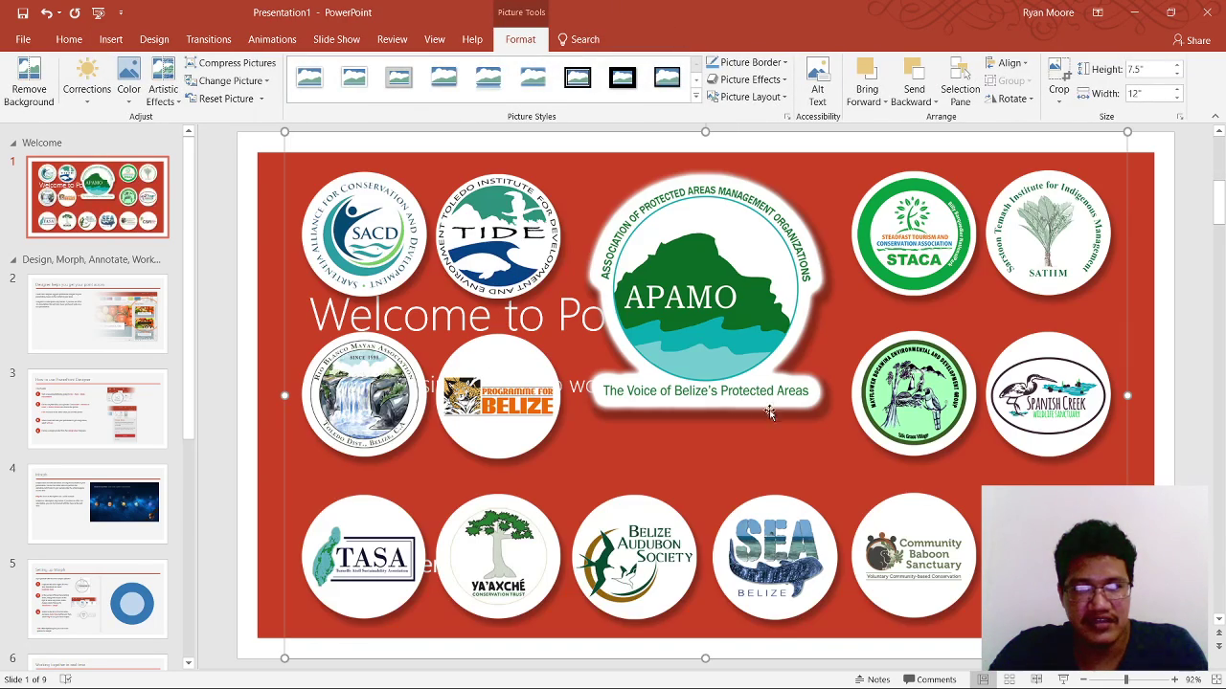
{"action": "left_click_drag", "start_coordinate": [1127, 131], "coordinate": [728, 387]}
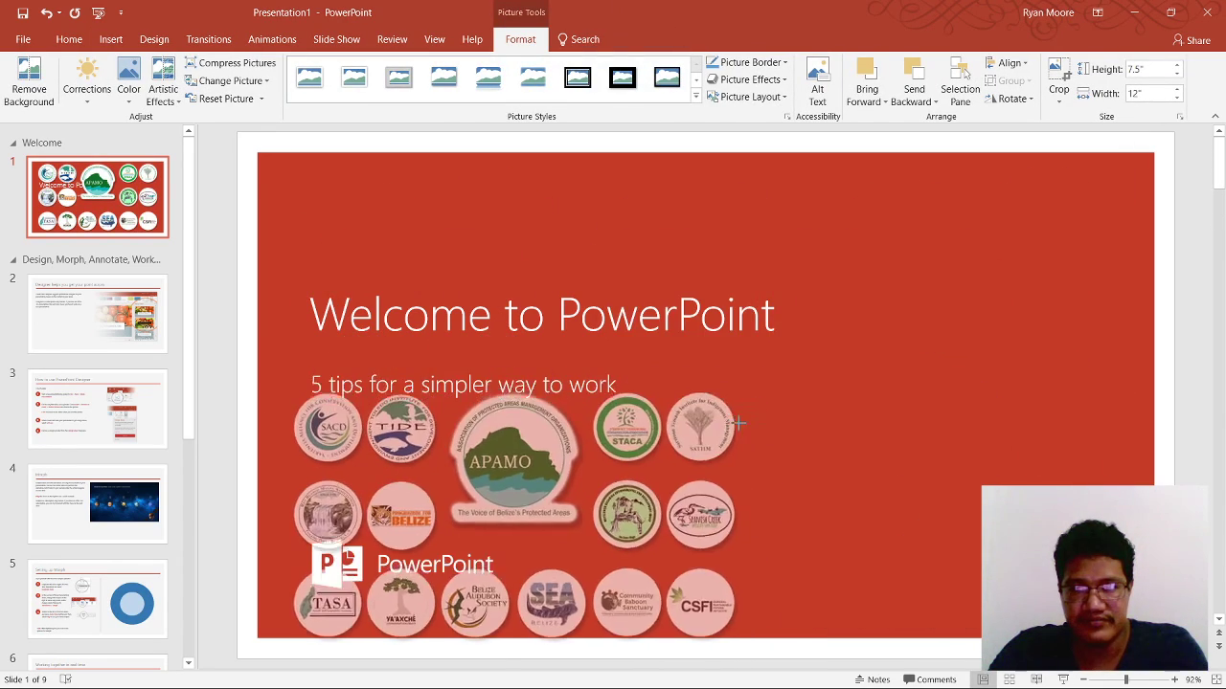
{"action": "left_click_drag", "start_coordinate": [615, 466], "coordinate": [939, 479]}
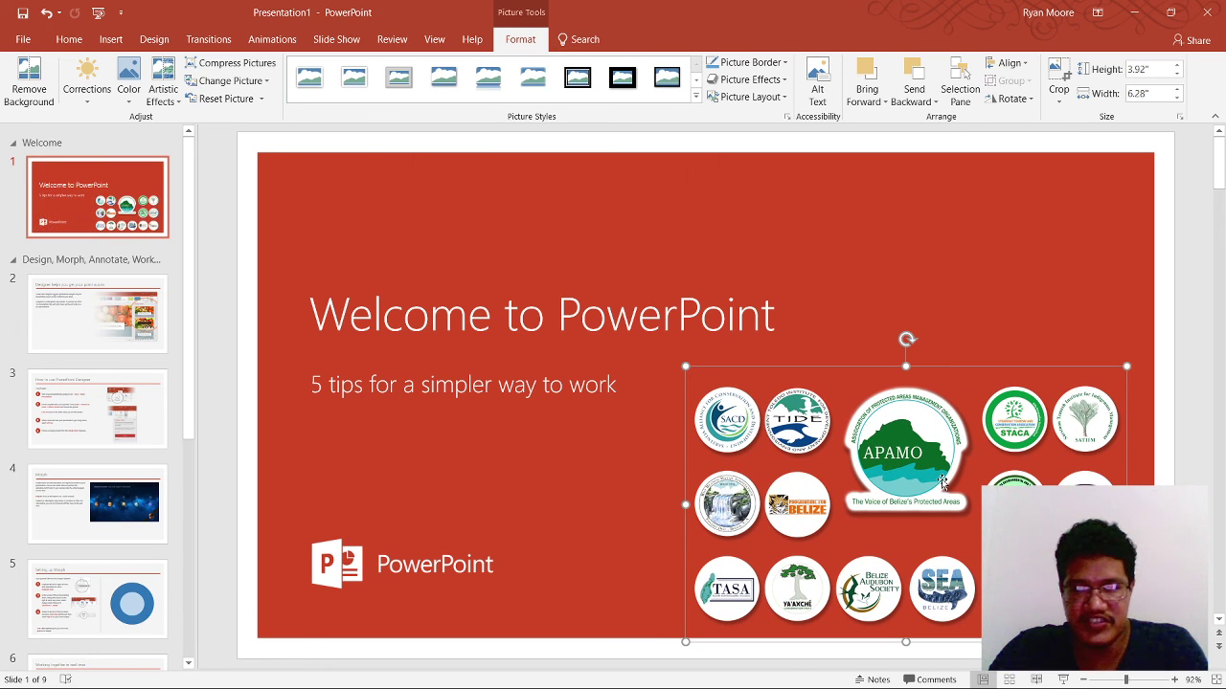
- Shift the transparent logo picture slightly up and to the right on slide 1, and deselect it
{"action": "left_click", "coordinate": [982, 327]}
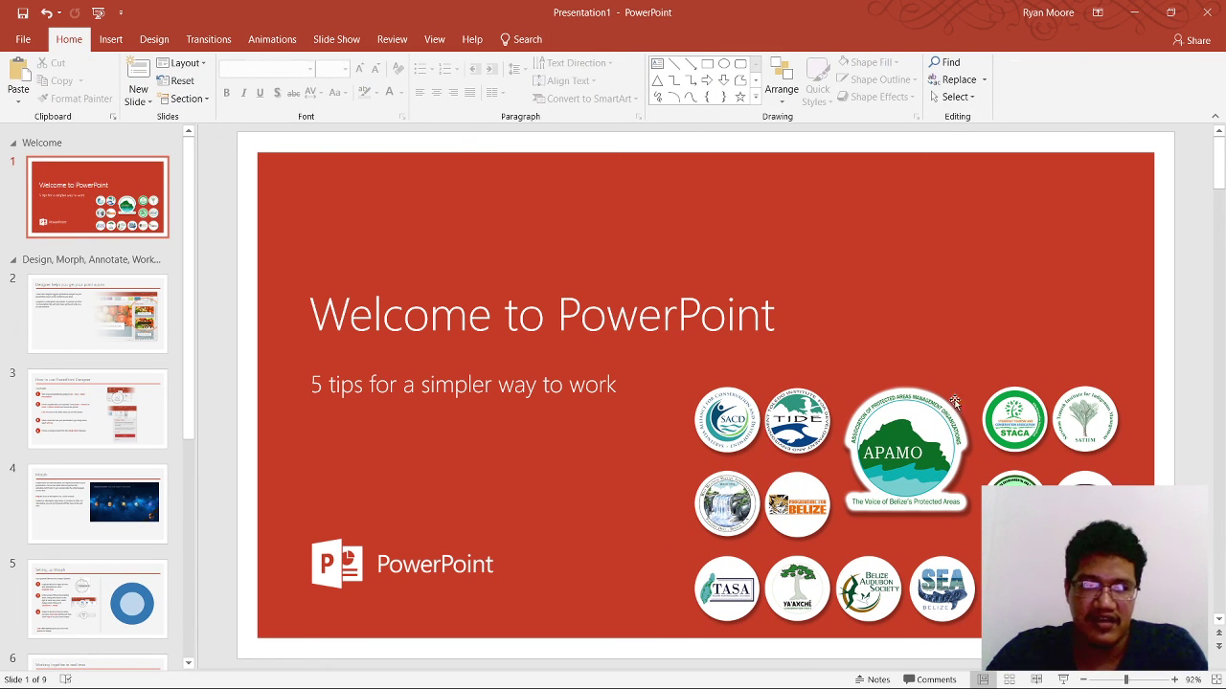
{"action": "left_click", "coordinate": [935, 454]}
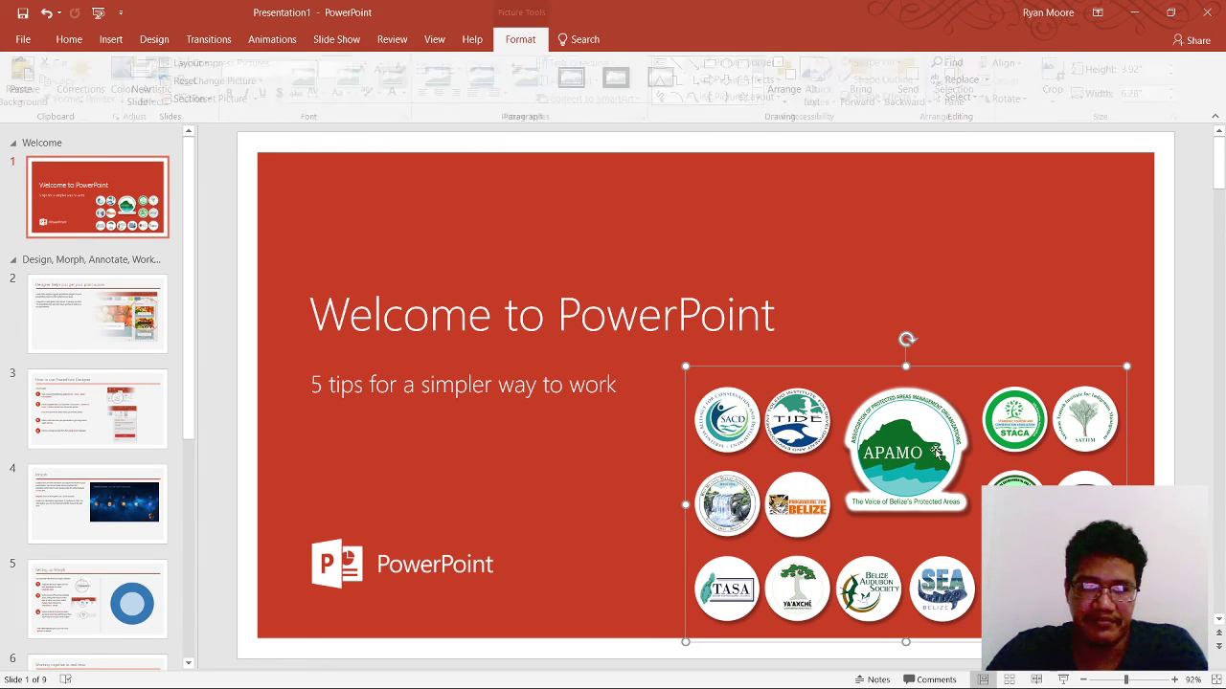
{"action": "left_click", "coordinate": [1003, 316]}
{"action": "left_click", "coordinate": [1002, 360]}
{"action": "left_click", "coordinate": [1002, 350]}
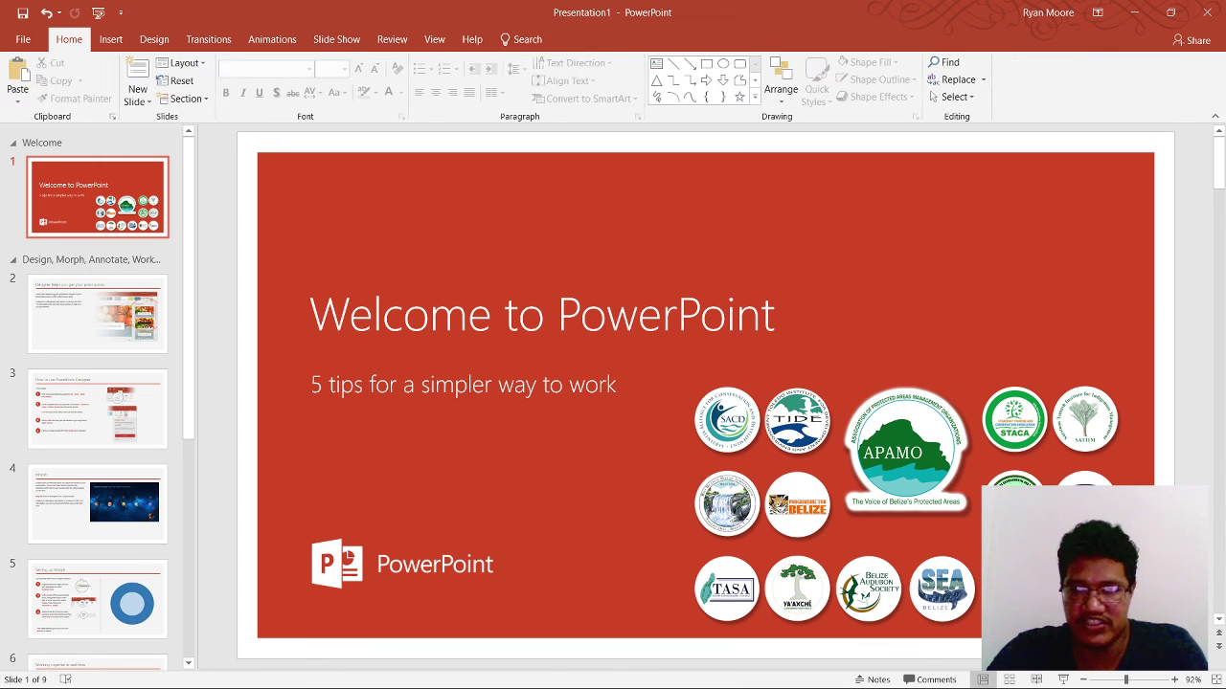
{"action": "left_click", "coordinate": [923, 503]}
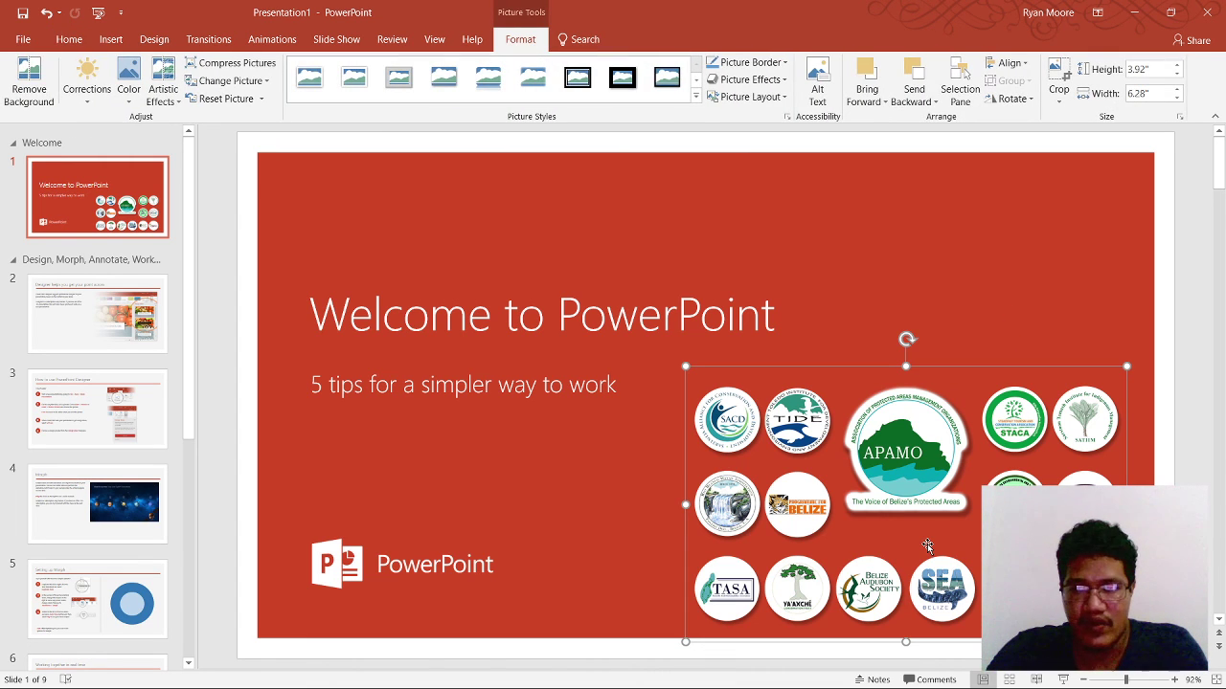
{"action": "mouse_move", "coordinate": [921, 495]}
{"action": "left_mouse_down"}
{"action": "mouse_move", "coordinate": [900, 464]}
{"action": "mouse_move", "coordinate": [627, 347]}
{"action": "mouse_move", "coordinate": [588, 411]}
{"action": "mouse_move", "coordinate": [570, 355]}
{"action": "mouse_move", "coordinate": [953, 433]}
{"action": "mouse_move", "coordinate": [937, 490]}
{"action": "left_mouse_up"}
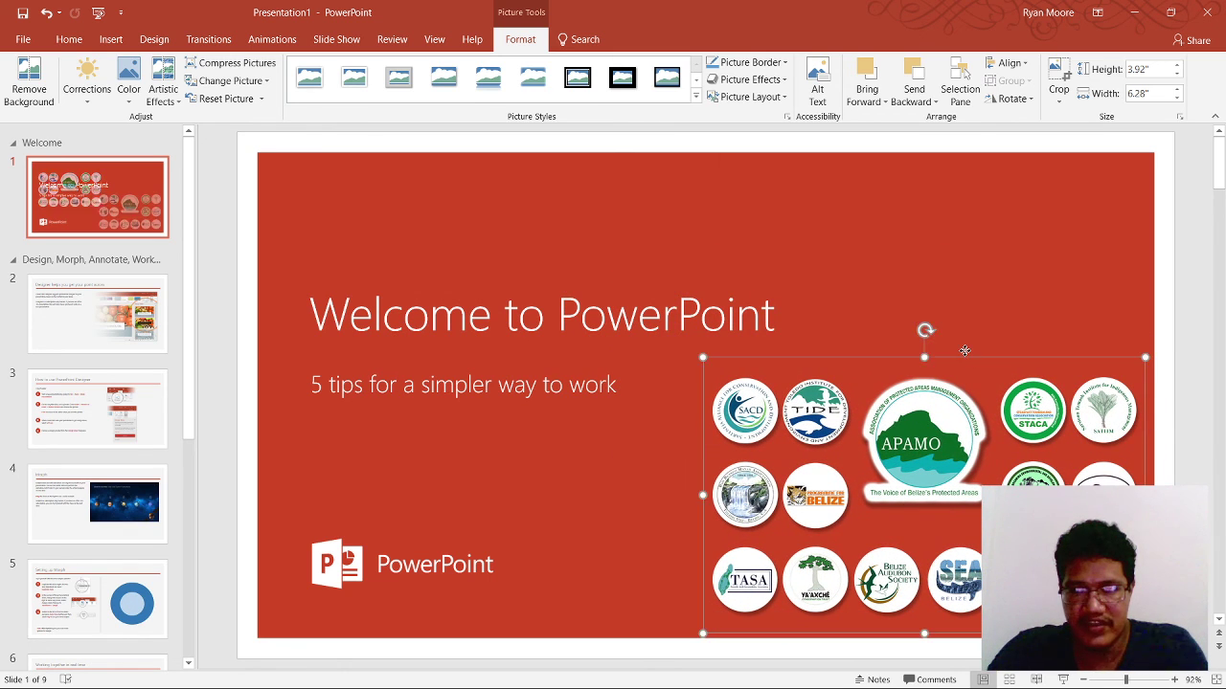
{"action": "left_click", "coordinate": [972, 368]}
{"action": "left_click", "coordinate": [976, 304]}
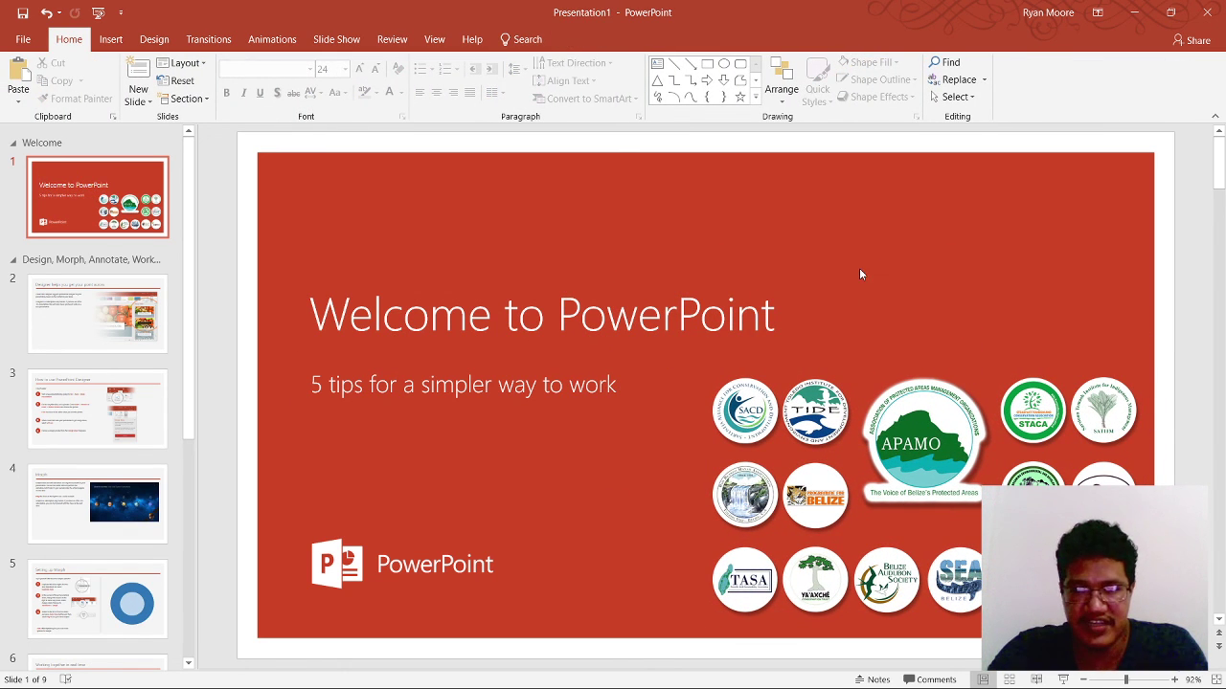
{"action": "left_click", "coordinate": [879, 416]}
{"action": "left_click", "coordinate": [939, 353]}
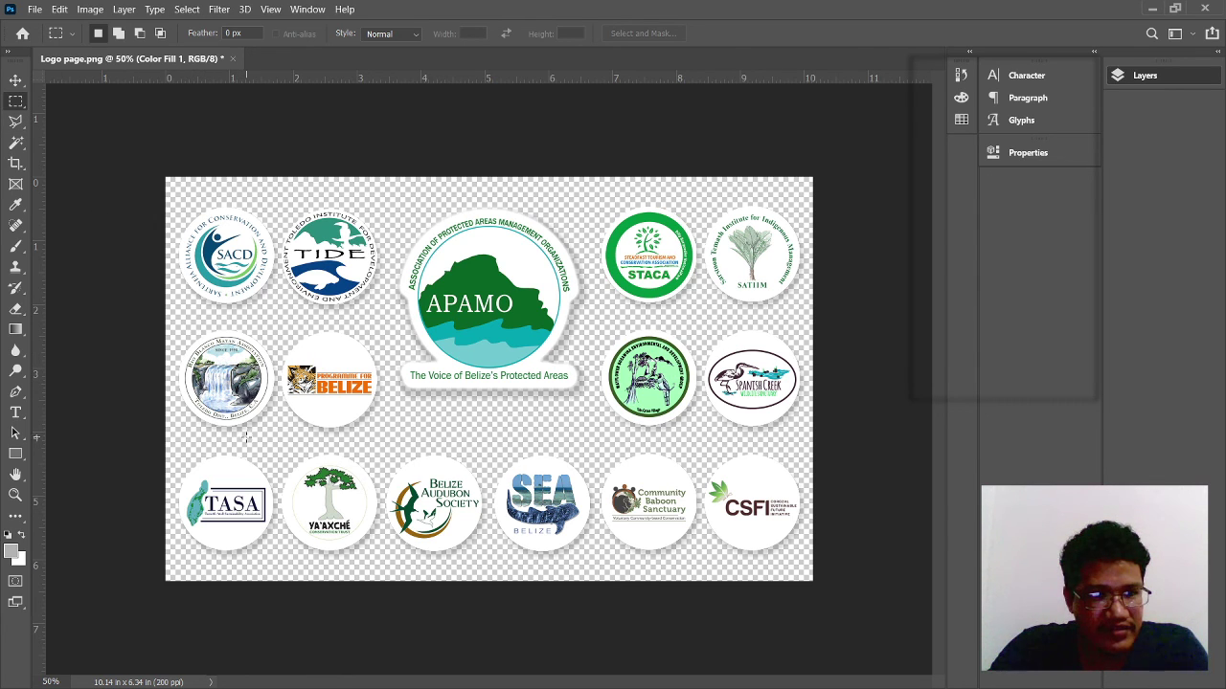
- Switch to Photoshop, marquee the whole Rio Blanco Mayan Association logo with its shadow and copy it from Layer 1
{"action": "left_click_drag", "start_coordinate": [245, 441], "coordinate": [276, 320]}
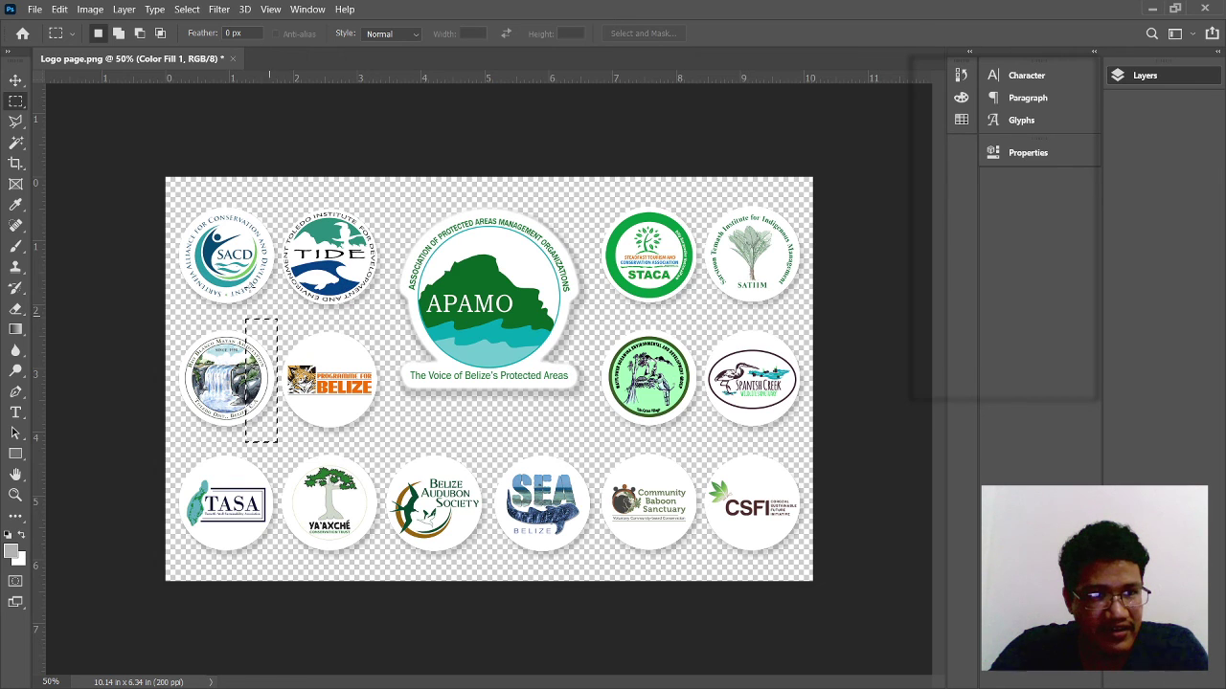
{"action": "key", "text": "ctrl+d"}
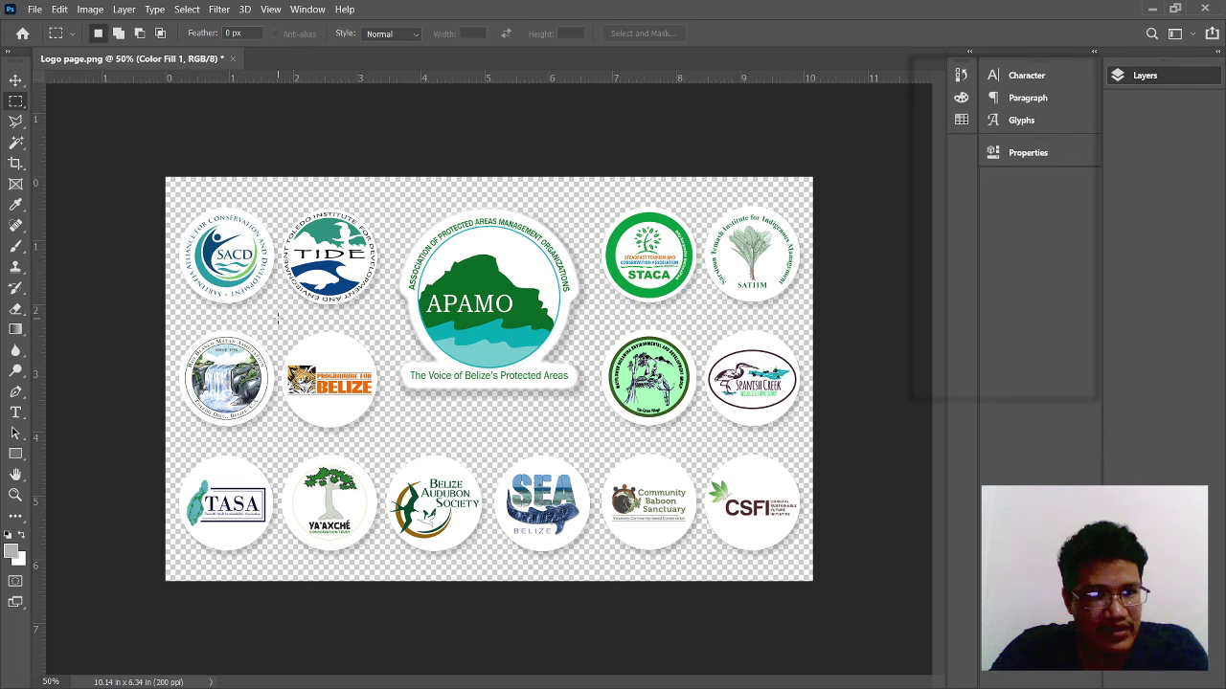
{"action": "left_click_drag", "start_coordinate": [278, 320], "coordinate": [169, 437]}
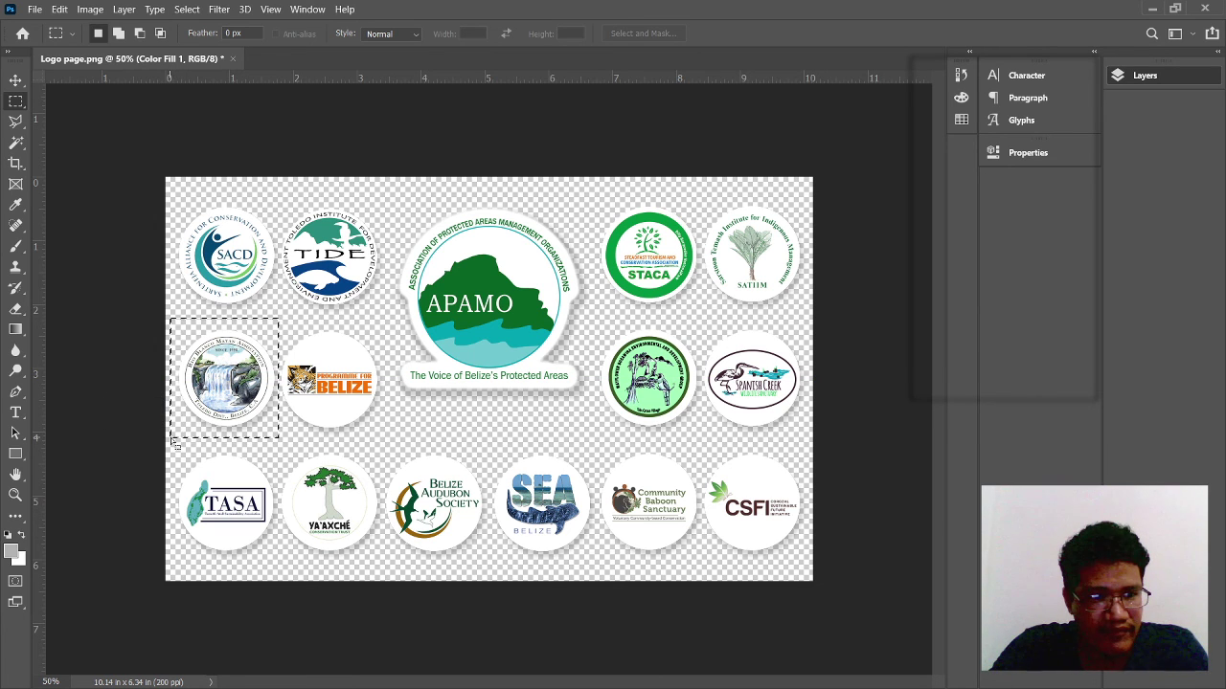
{"action": "left_click", "coordinate": [61, 10]}
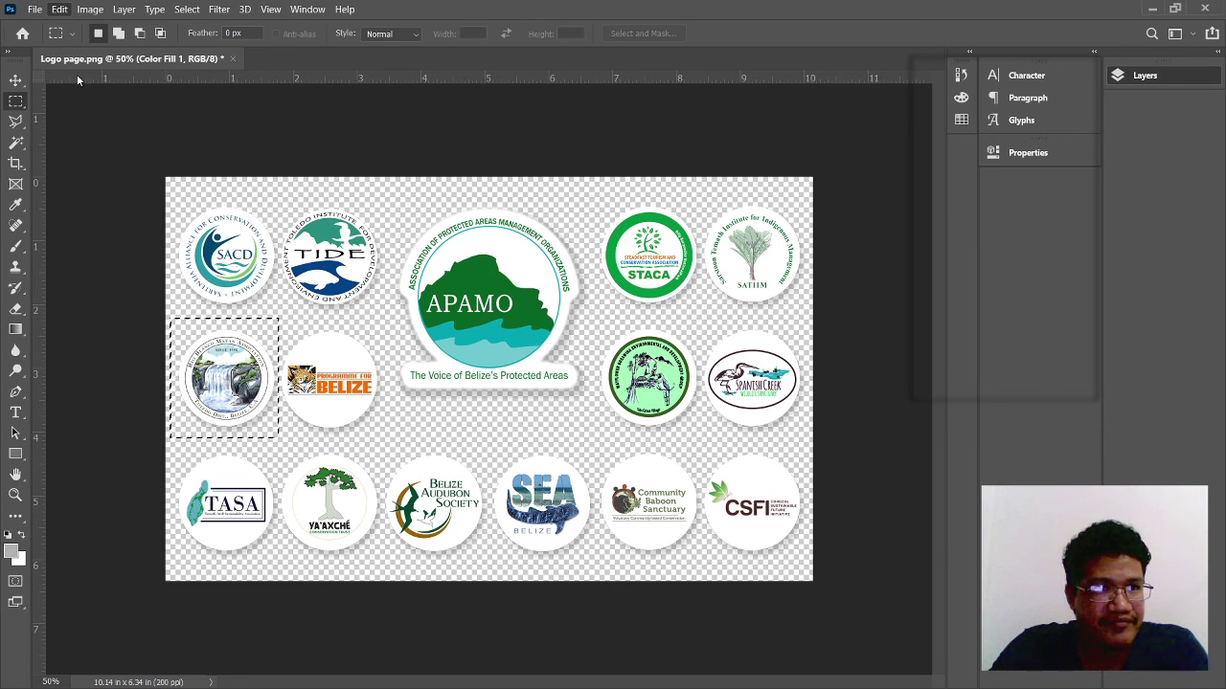
{"action": "left_click", "coordinate": [59, 12]}
{"action": "key", "text": "alt+]"}
{"action": "left_click", "coordinate": [57, 9]}
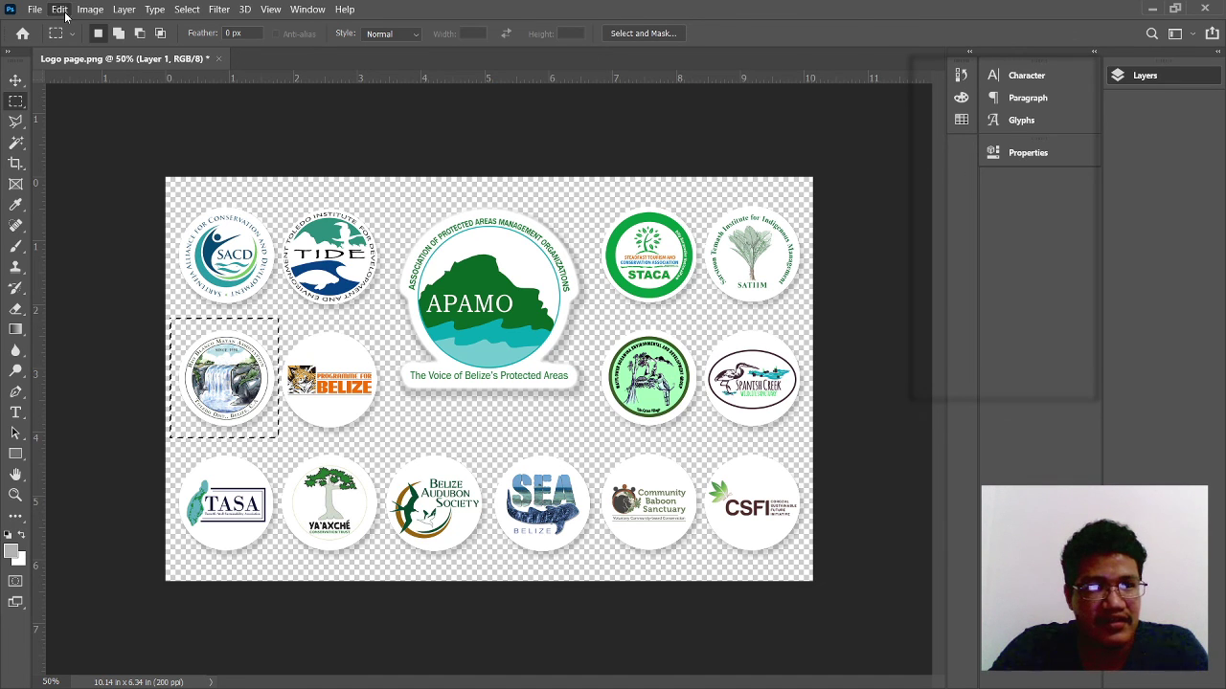
{"action": "left_click", "coordinate": [73, 110]}
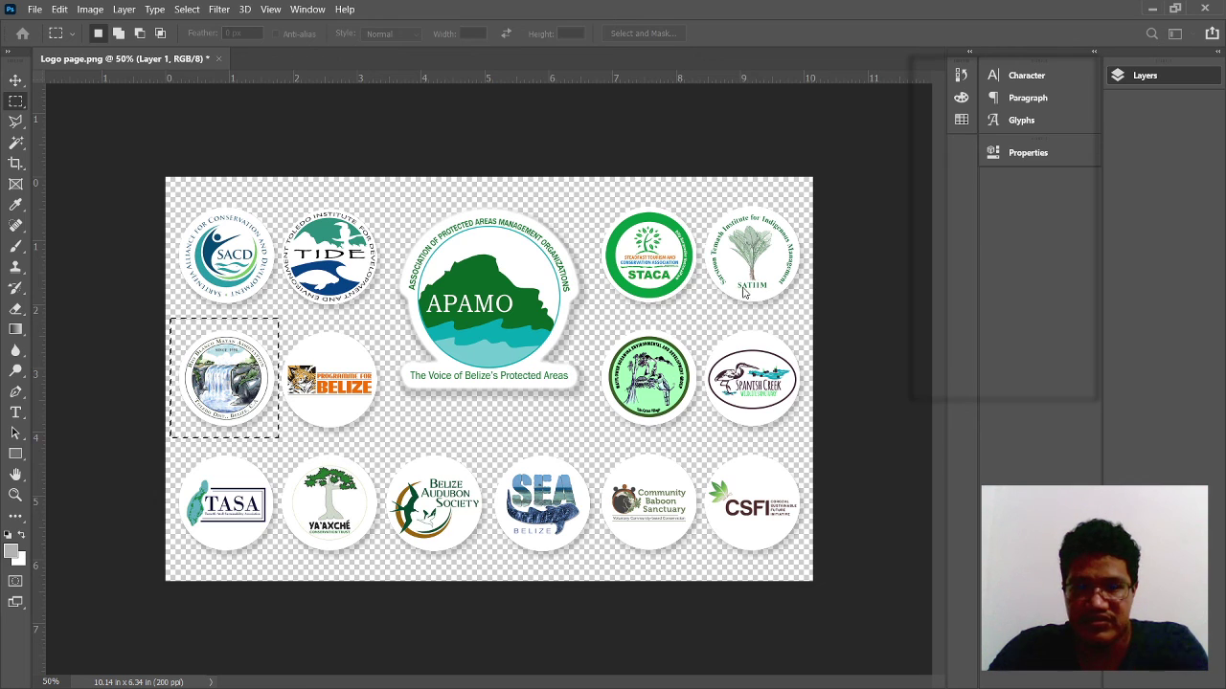
- Create a white 0.318 by 1 inch document at 1000 ppi, widen it to 1 inch and paste the copied logo
{"action": "key", "text": "Return"}
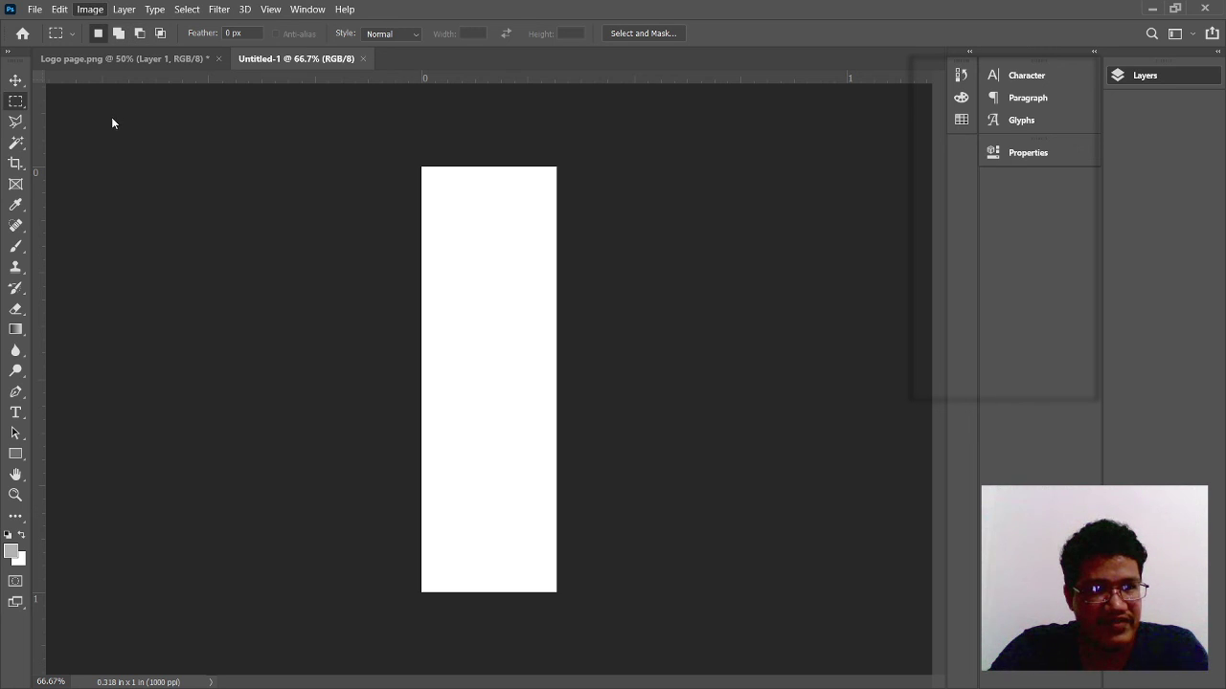
{"action": "key", "text": "ctrl+alt+i"}
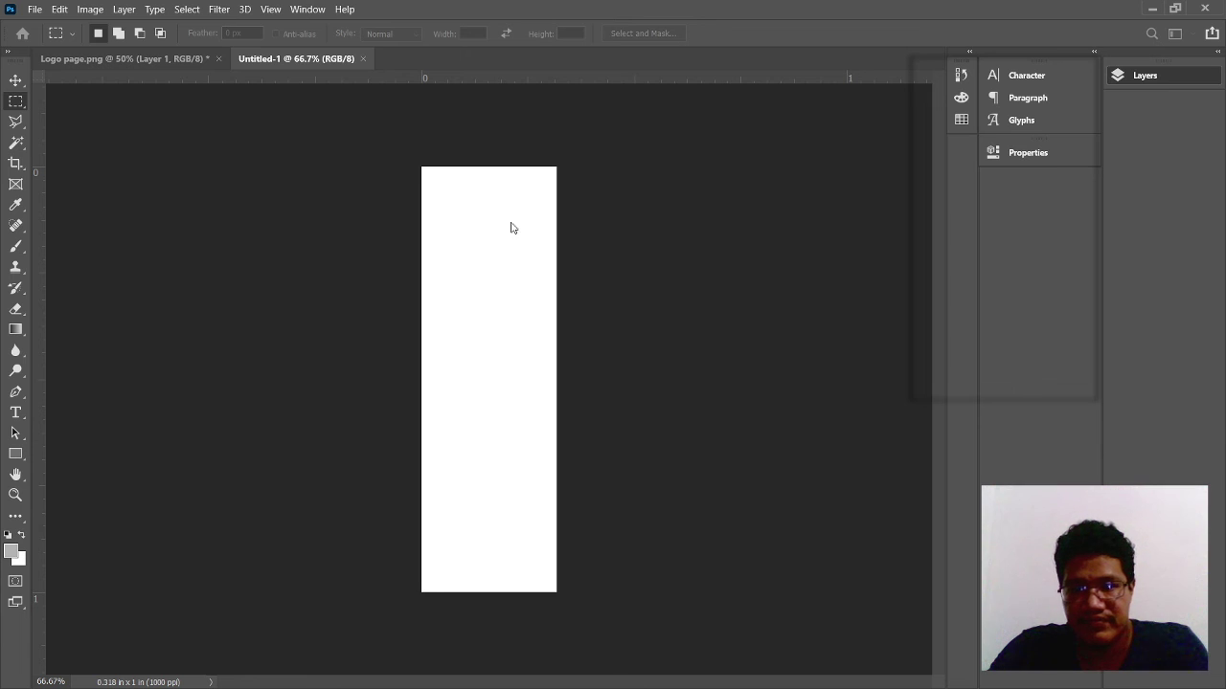
{"action": "key", "text": "Return"}
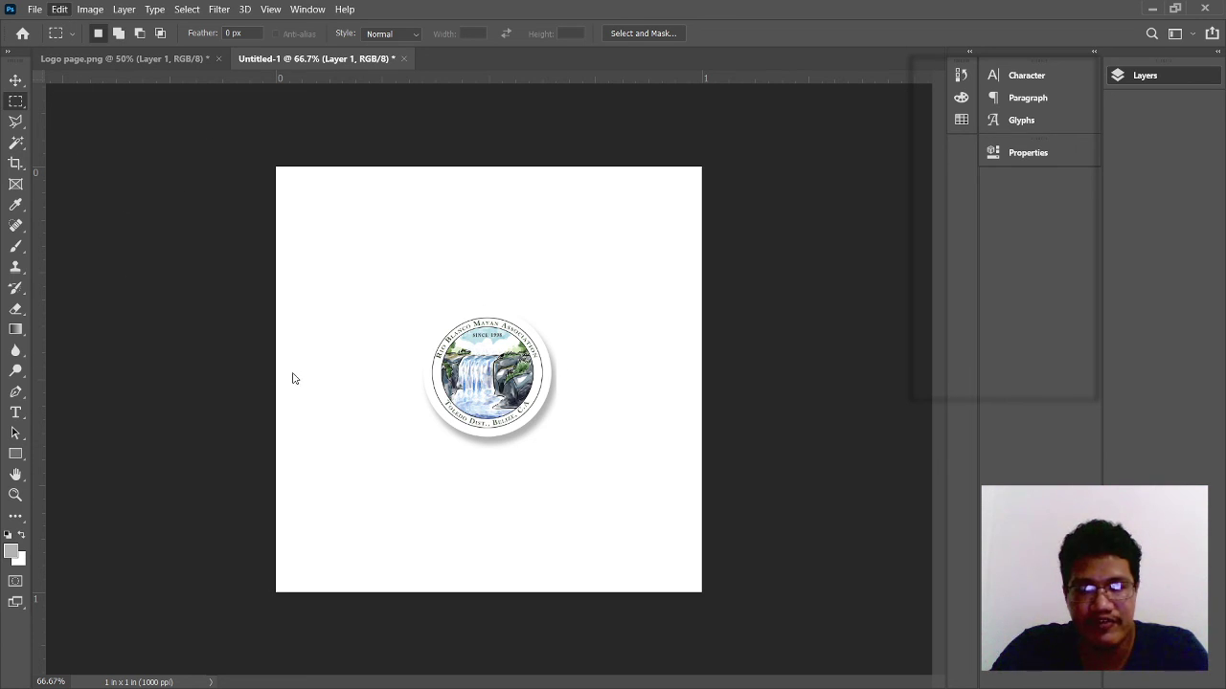
- Enlarge the pasted Rio Blanco logo to about 253%, center it on the canvas and apply the transformation
{"action": "key", "text": "ctrl+t"}
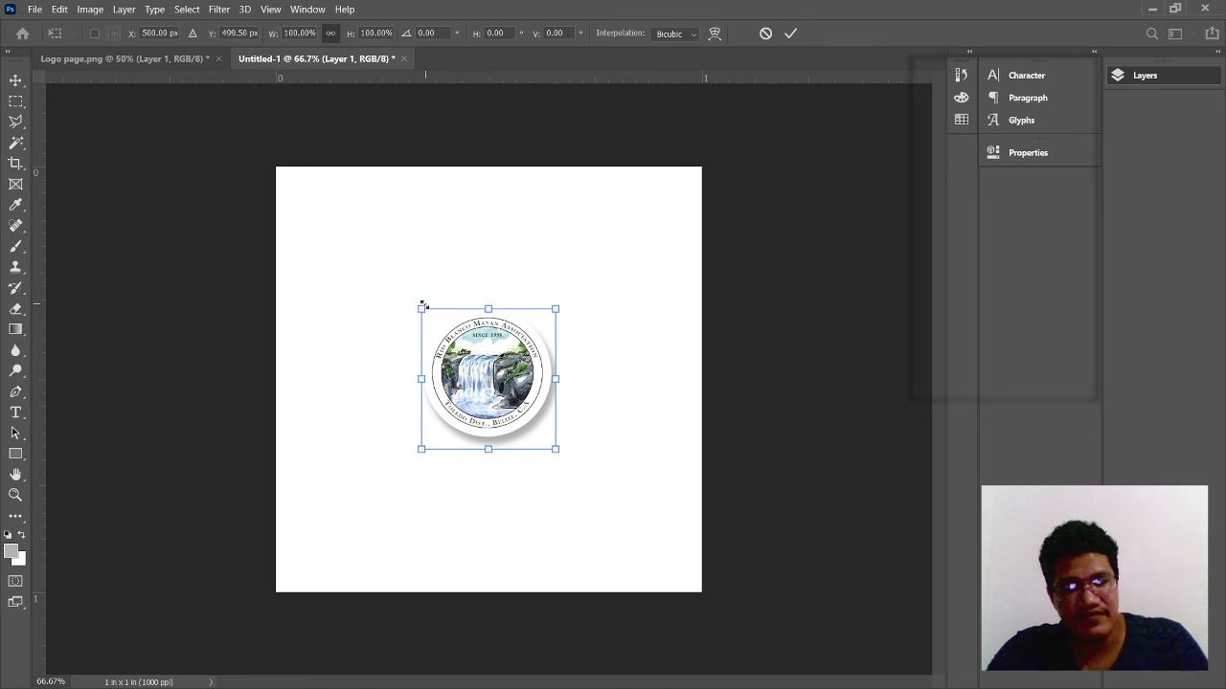
{"action": "left_click_drag", "start_coordinate": [416, 303], "coordinate": [276, 235]}
{"action": "left_click_drag", "start_coordinate": [555, 450], "coordinate": [642, 577]}
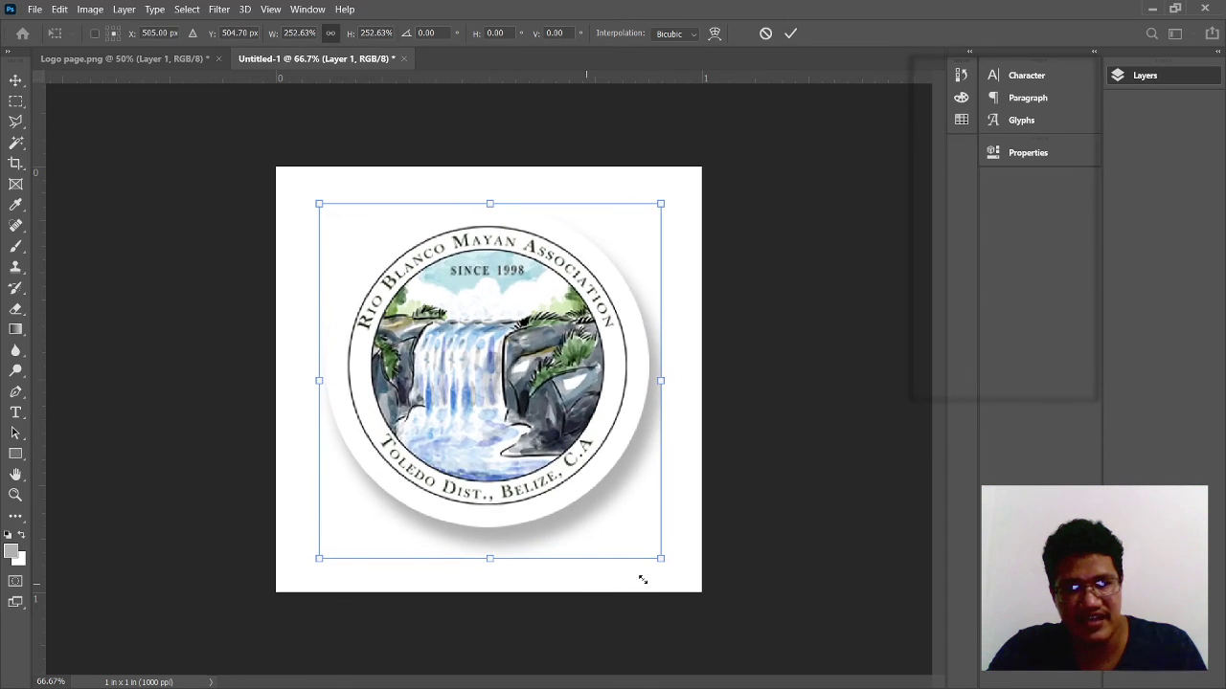
{"action": "left_click_drag", "start_coordinate": [504, 414], "coordinate": [503, 413]}
{"action": "key", "text": "Return"}
{"action": "key", "text": "m"}
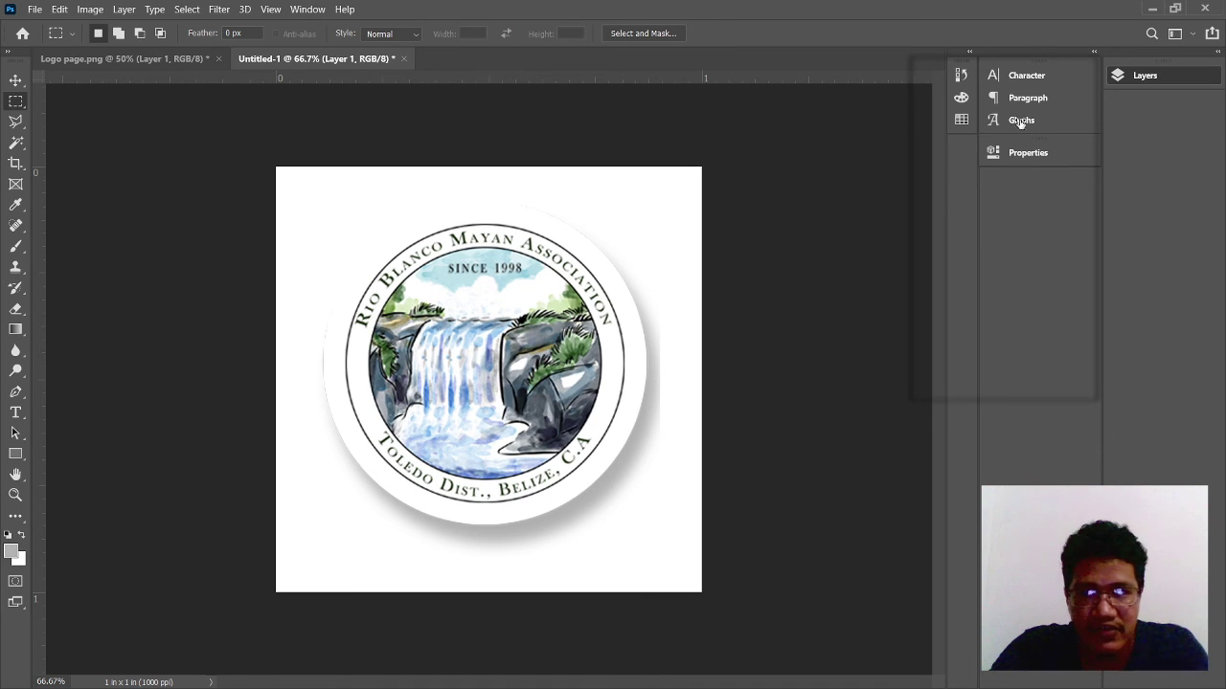
- Delete the white background layer, and clear the outer white ring around the Rio Blanco logo using the Magic Wand
{"action": "key", "text": "alt+["}
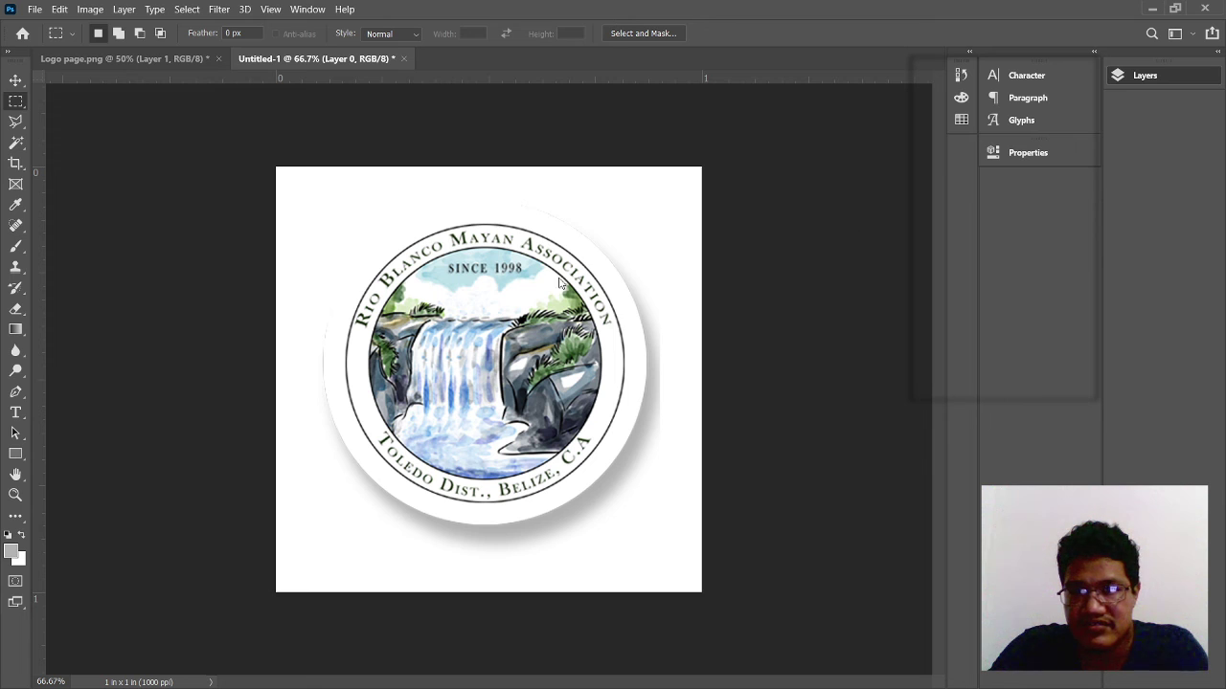
{"action": "key", "text": "Delete"}
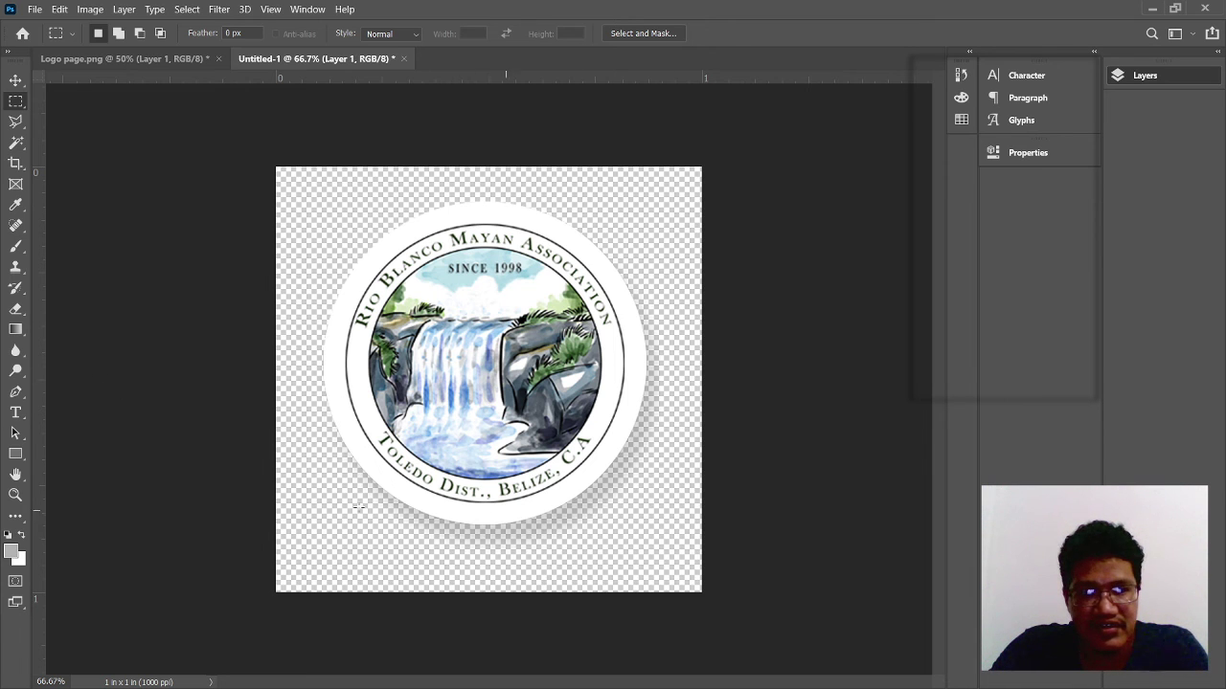
{"action": "left_click", "coordinate": [18, 149]}
{"action": "left_click", "coordinate": [339, 373]}
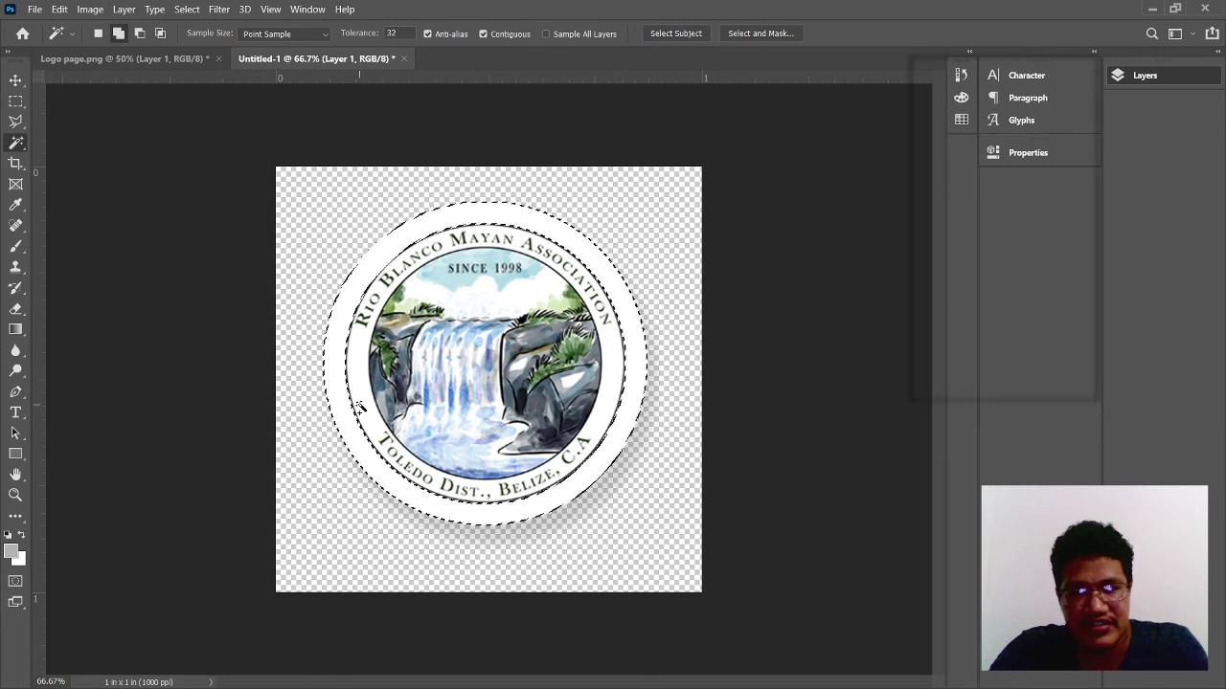
{"action": "key", "text": "Delete"}
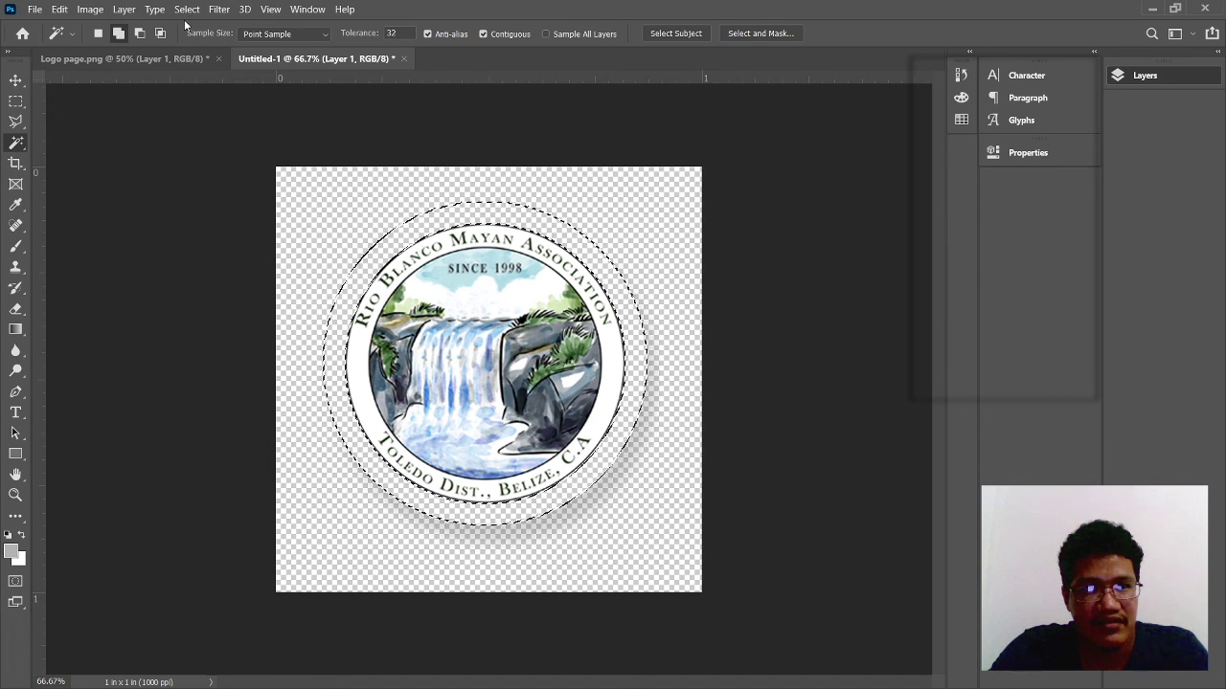
{"action": "key", "text": "ctrl+d"}
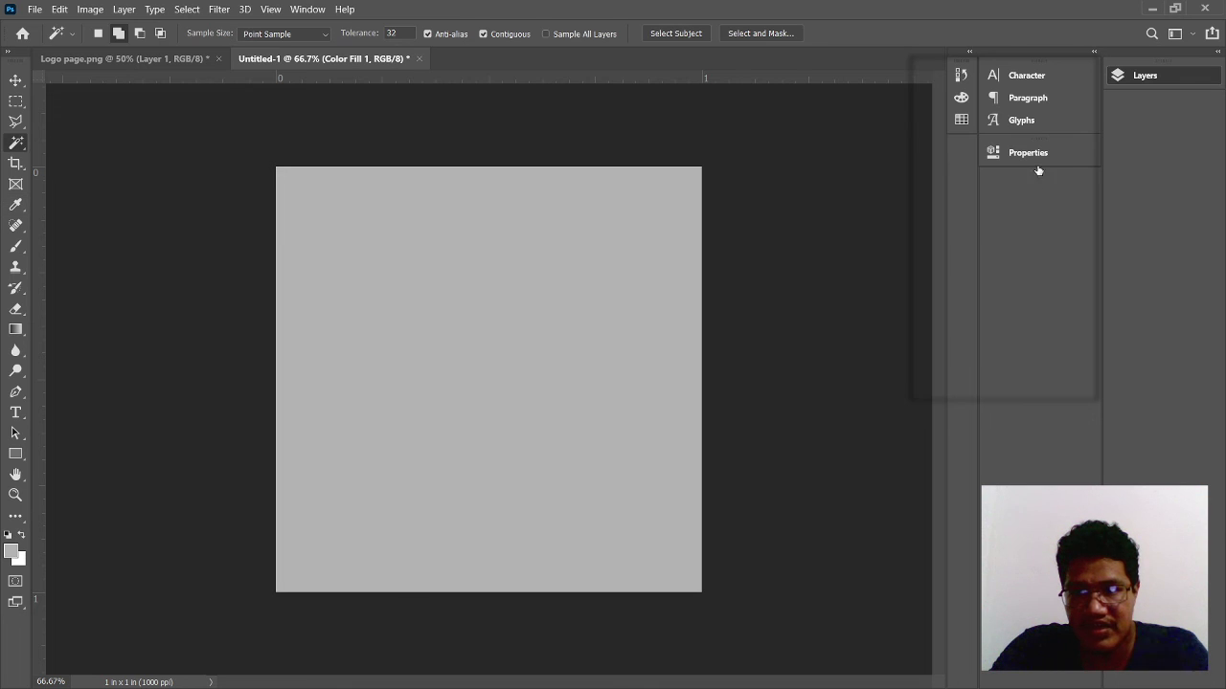
- Add a light gray solid color fill layer beneath the logo and reselect Layer 1
{"action": "key", "text": "ctrl+v"}
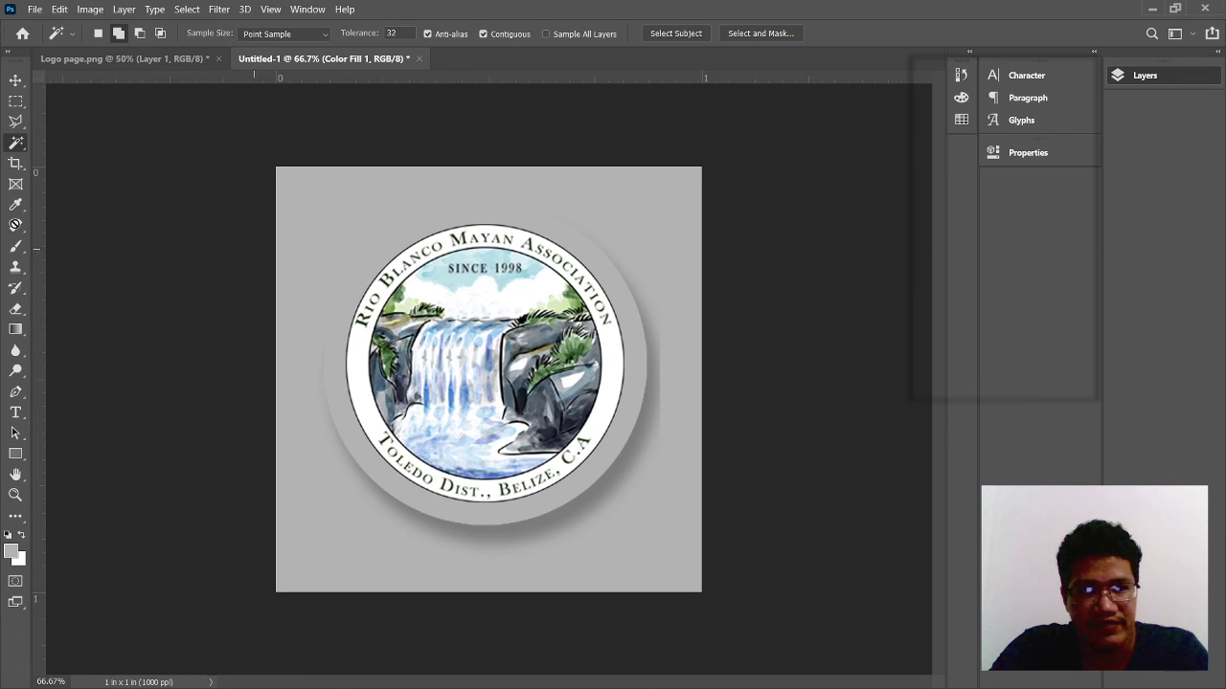
{"action": "key", "text": "alt+bracketright"}
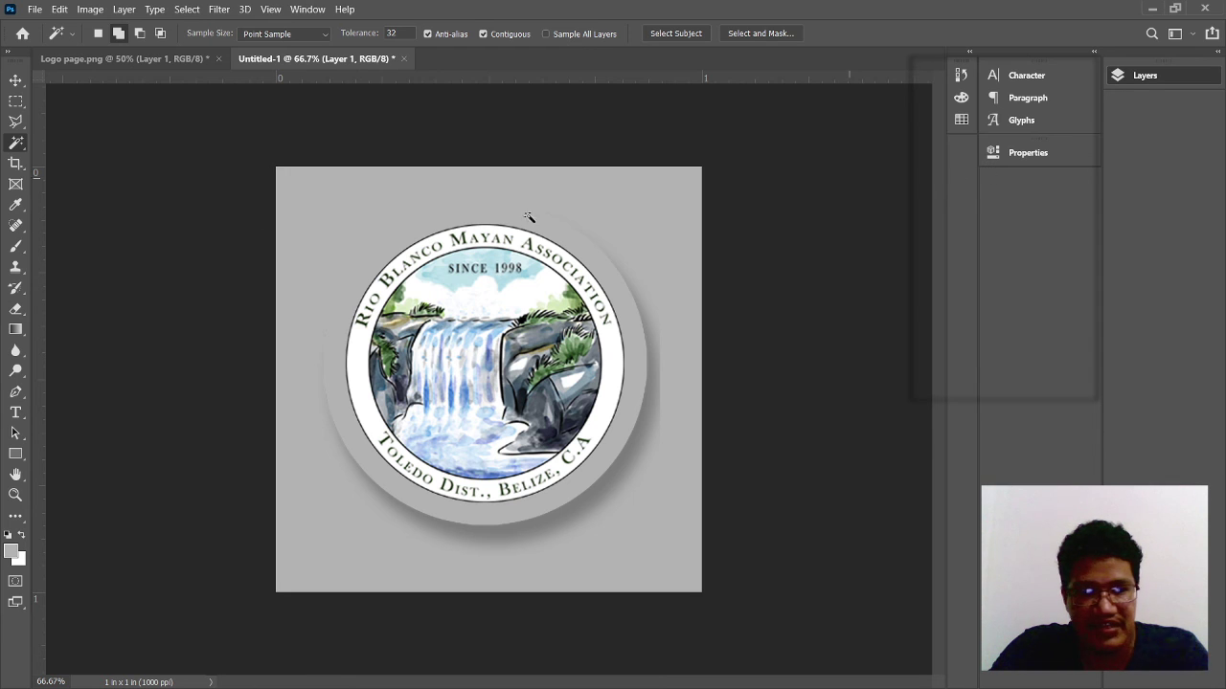
- Erase the old shadow remnants around the Rio Blanco logo on Layer 1 with a size 89 eraser brush
{"action": "left_click", "coordinate": [14, 311]}
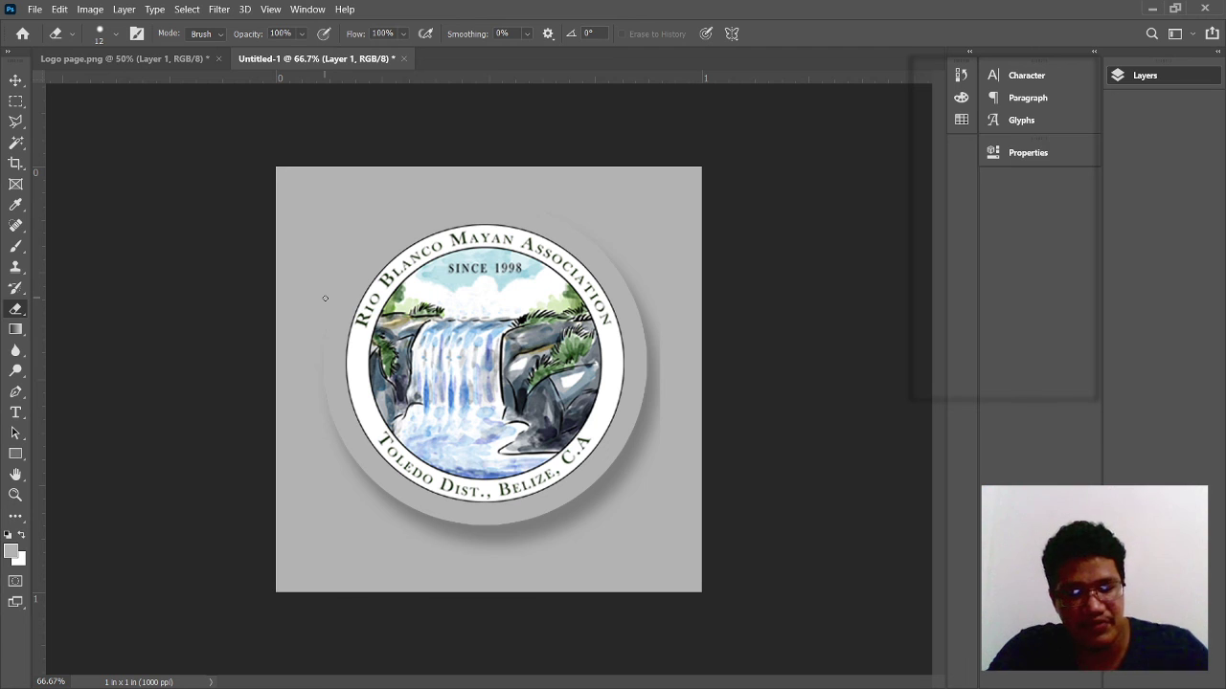
{"action": "mouse_move", "coordinate": [323, 299]}
{"action": "left_mouse_down"}
{"action": "mouse_move", "coordinate": [356, 307]}
{"action": "mouse_move", "coordinate": [356, 245]}
{"action": "mouse_move", "coordinate": [360, 498]}
{"action": "mouse_move", "coordinate": [348, 501]}
{"action": "left_mouse_up"}
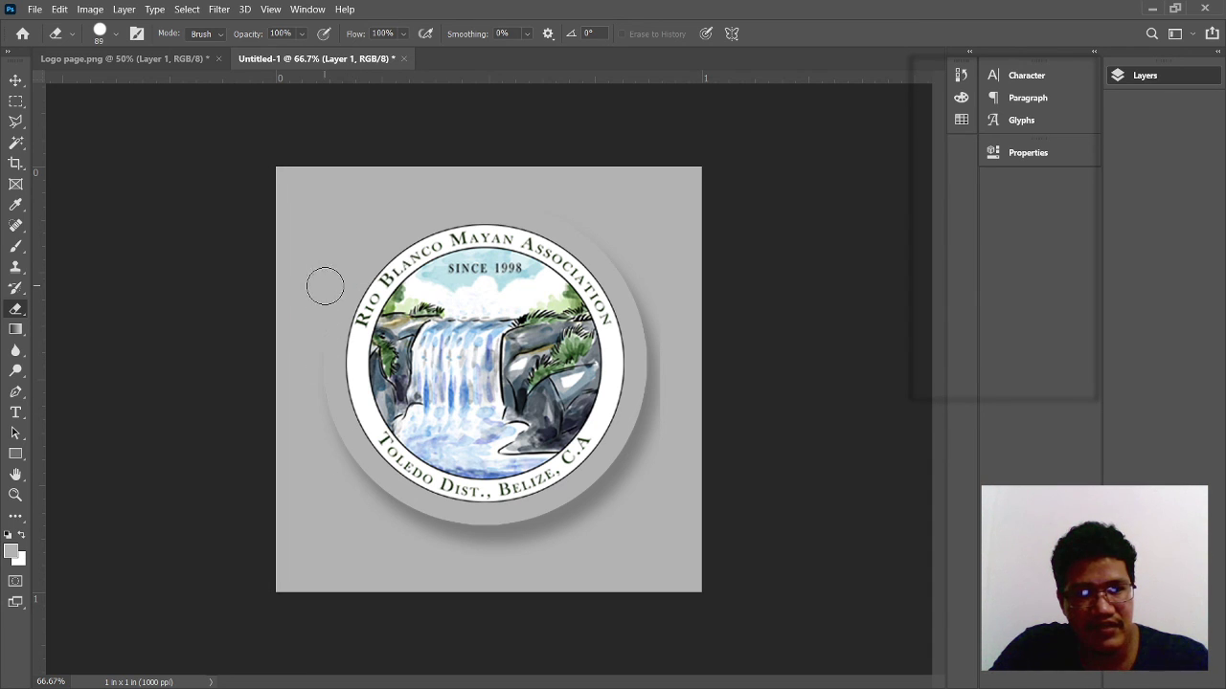
{"action": "left_click_drag", "start_coordinate": [324, 282], "coordinate": [325, 446]}
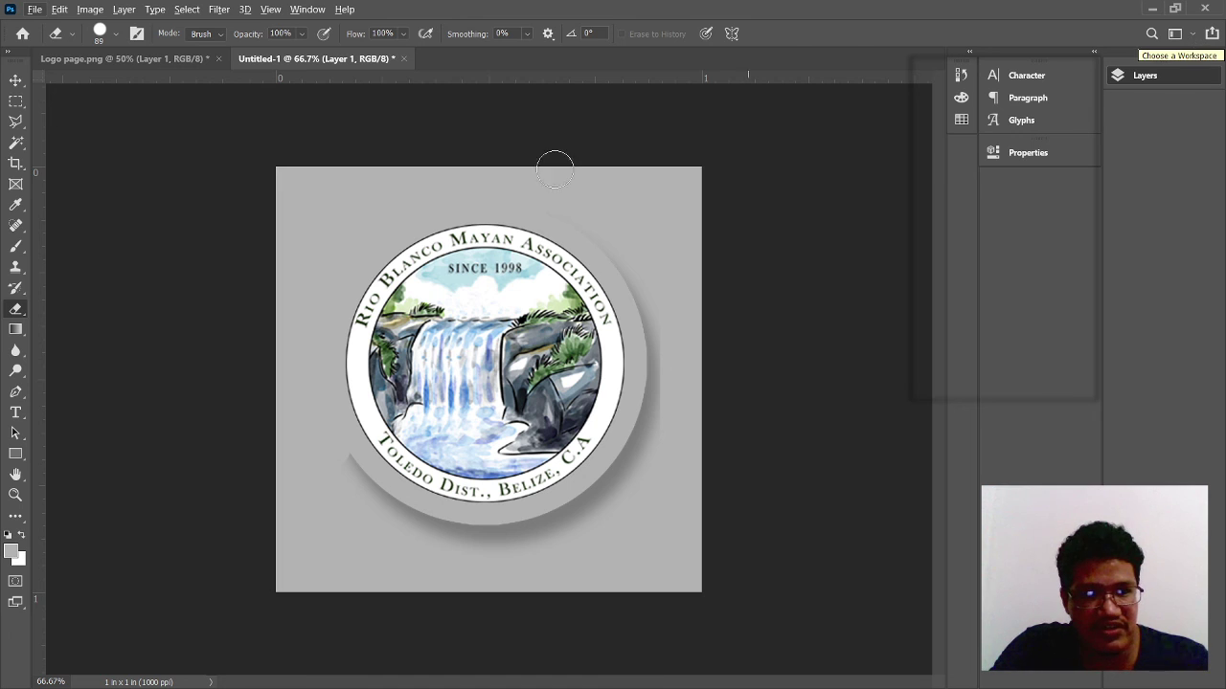
{"action": "mouse_move", "coordinate": [331, 454]}
{"action": "left_mouse_down"}
{"action": "mouse_move", "coordinate": [396, 517]}
{"action": "mouse_move", "coordinate": [505, 533]}
{"action": "mouse_move", "coordinate": [575, 520]}
{"action": "mouse_move", "coordinate": [561, 515]}
{"action": "mouse_move", "coordinate": [620, 492]}
{"action": "mouse_move", "coordinate": [600, 495]}
{"action": "mouse_move", "coordinate": [642, 444]}
{"action": "mouse_move", "coordinate": [657, 391]}
{"action": "mouse_move", "coordinate": [660, 327]}
{"action": "mouse_move", "coordinate": [631, 266]}
{"action": "mouse_move", "coordinate": [580, 220]}
{"action": "mouse_move", "coordinate": [501, 191]}
{"action": "mouse_move", "coordinate": [376, 194]}
{"action": "left_mouse_up"}
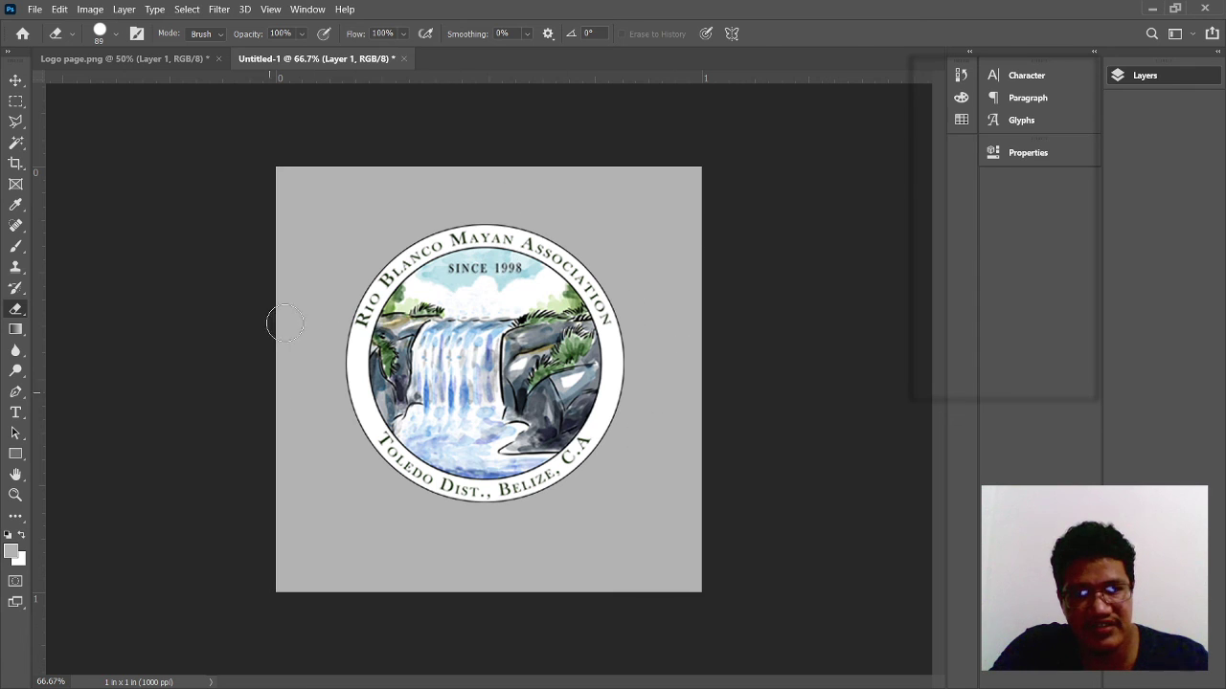
{"action": "key", "text": "ctrl+e"}
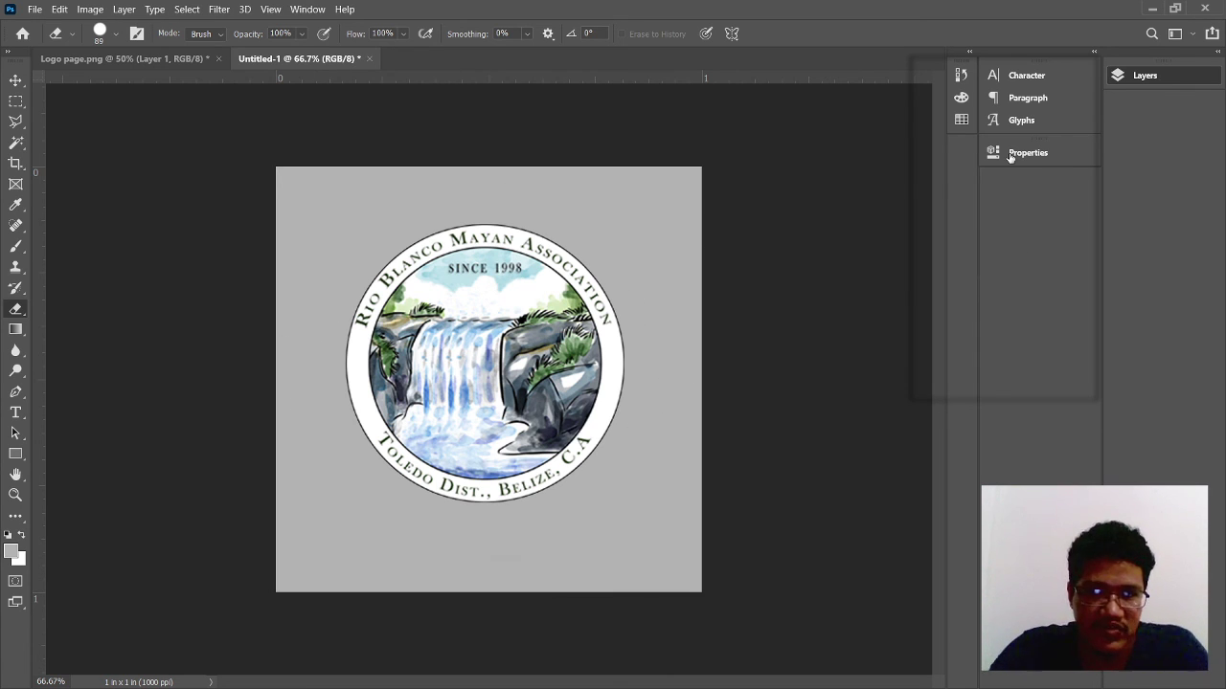
{"action": "key", "text": "ctrl+z"}
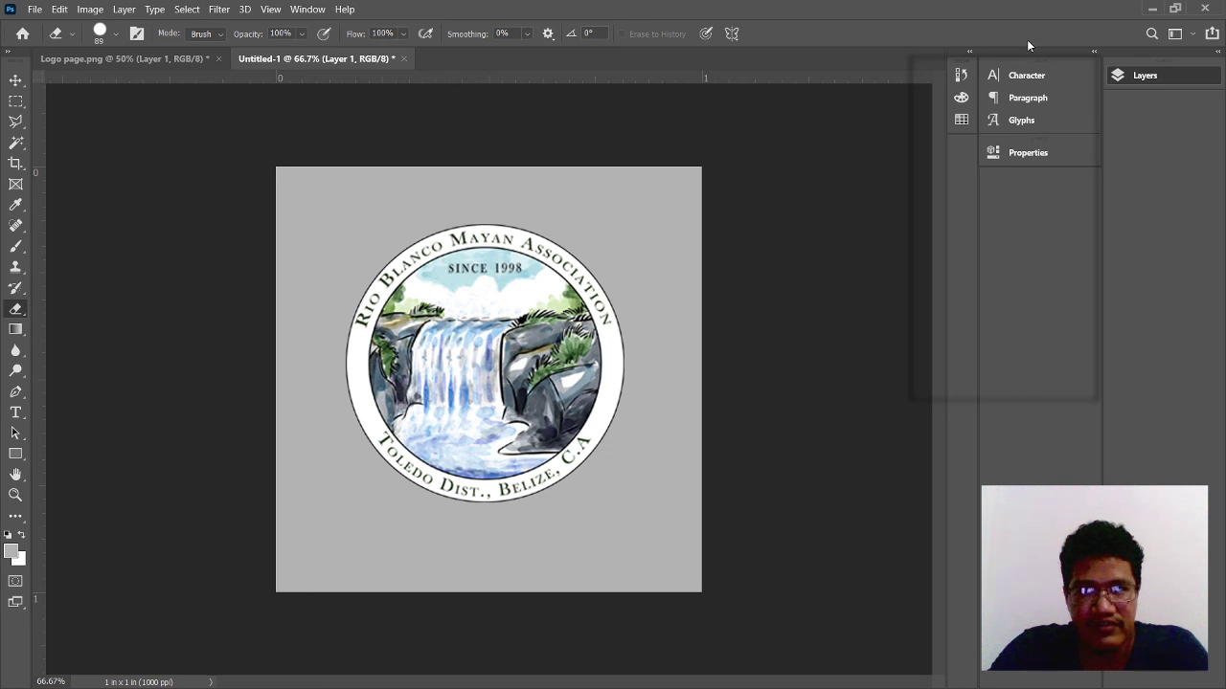
- Add a drop shadow to the logo layer and adjust it to a tight, dark shadow cast toward the lower right
{"action": "key", "text": "h"}
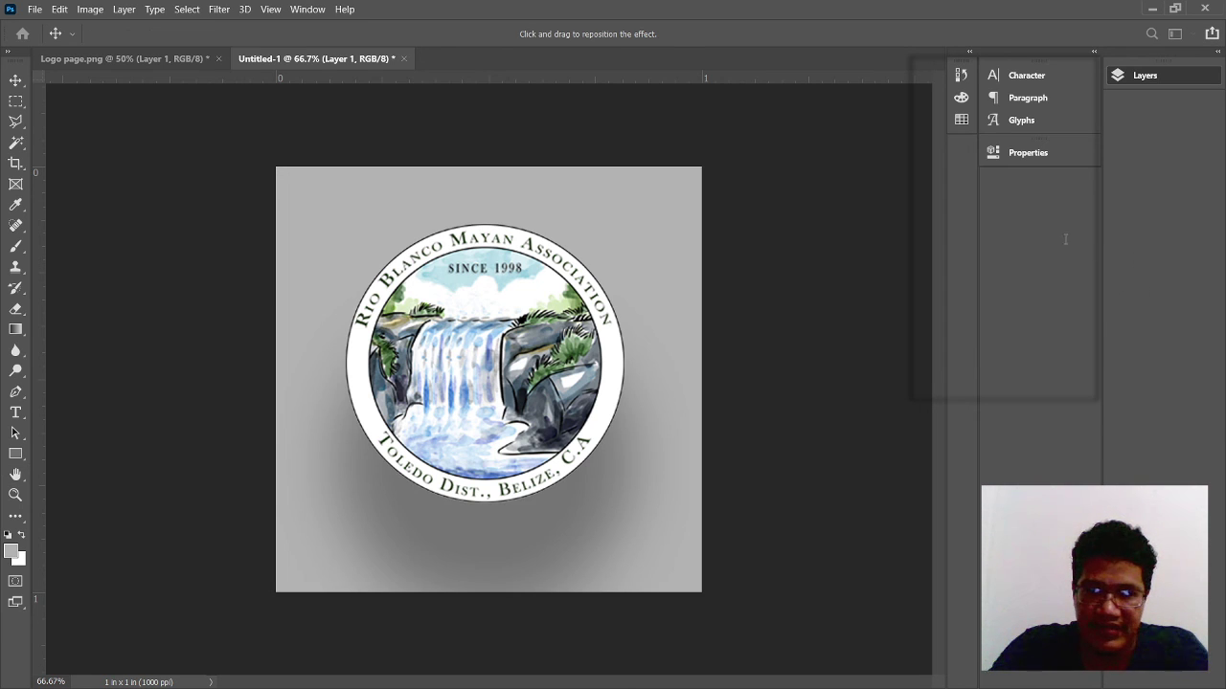
{"action": "mouse_move", "coordinate": [1019, 225]}
{"action": "left_mouse_down"}
{"action": "mouse_move", "coordinate": [1049, 217]}
{"action": "mouse_move", "coordinate": [1039, 224]}
{"action": "left_mouse_up"}
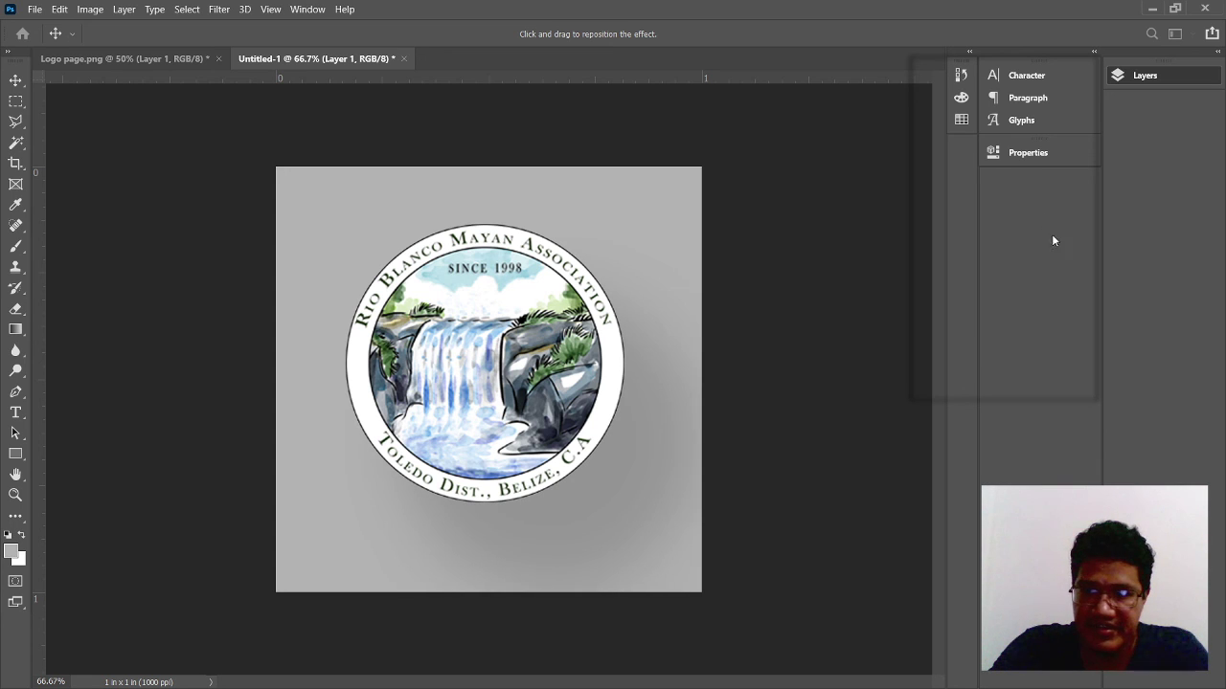
{"action": "left_click_drag", "start_coordinate": [1090, 266], "coordinate": [1047, 267]}
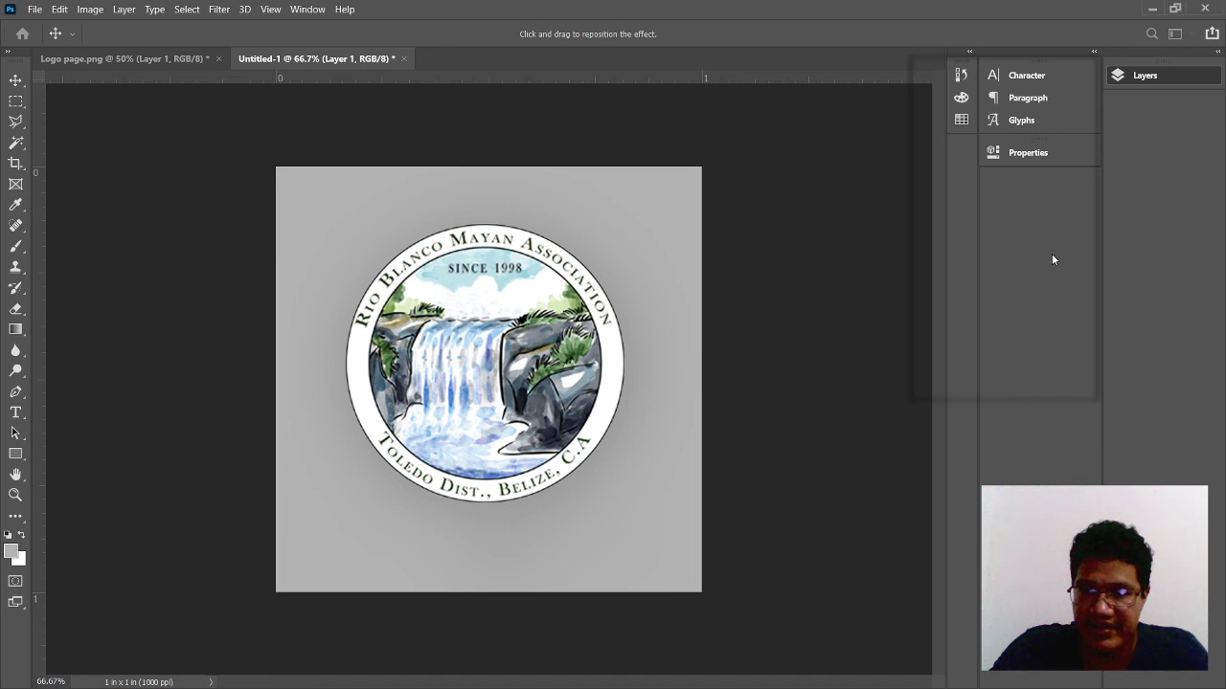
{"action": "left_click_drag", "start_coordinate": [1083, 305], "coordinate": [1047, 286]}
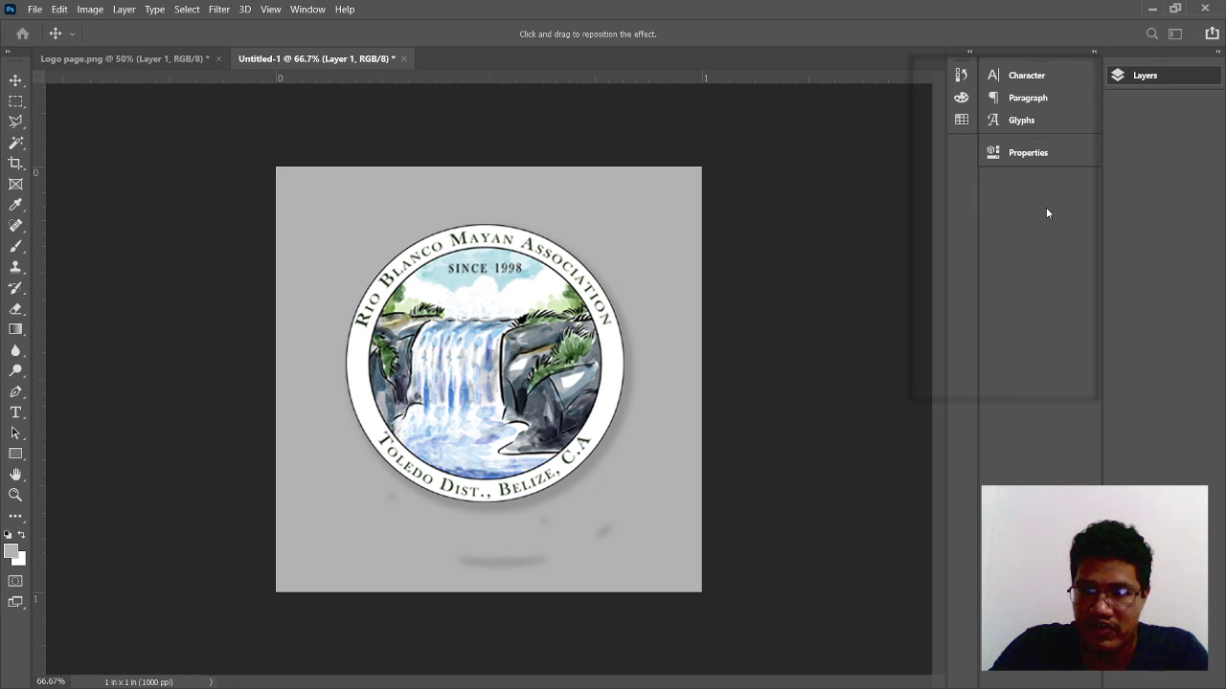
{"action": "left_click_drag", "start_coordinate": [1038, 223], "coordinate": [1067, 224]}
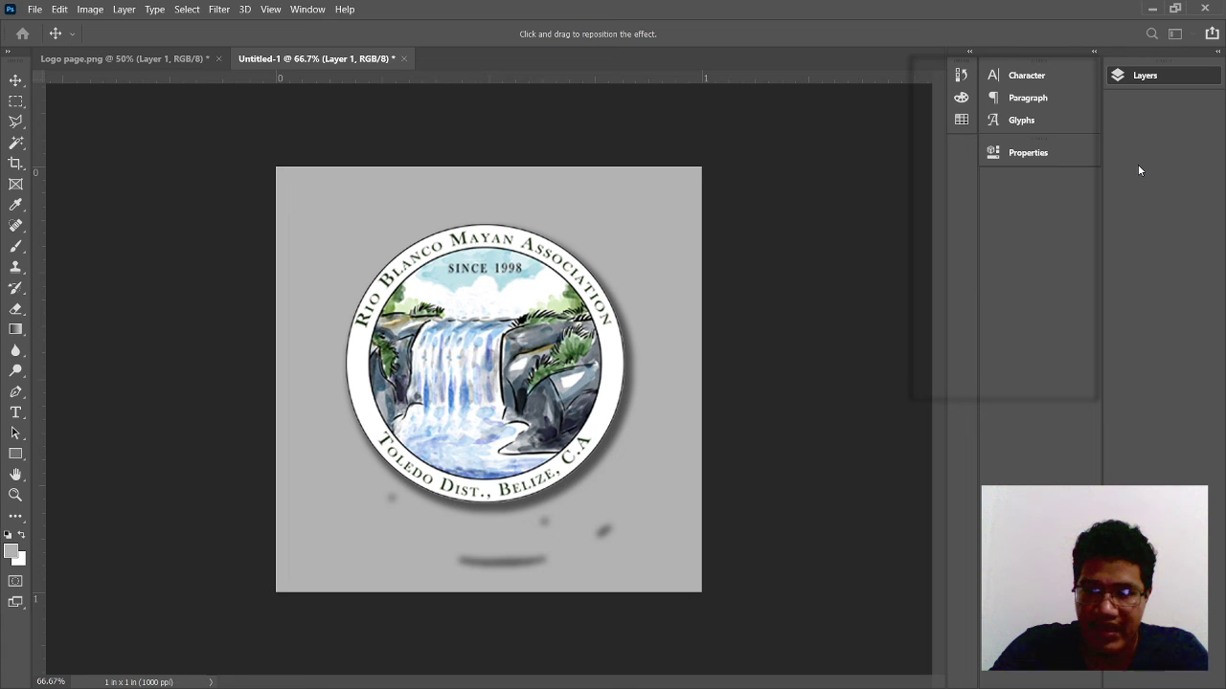
- Erase the stray shadow marks below the Rio Blanco logo on Layer 1
{"action": "key", "text": "e"}
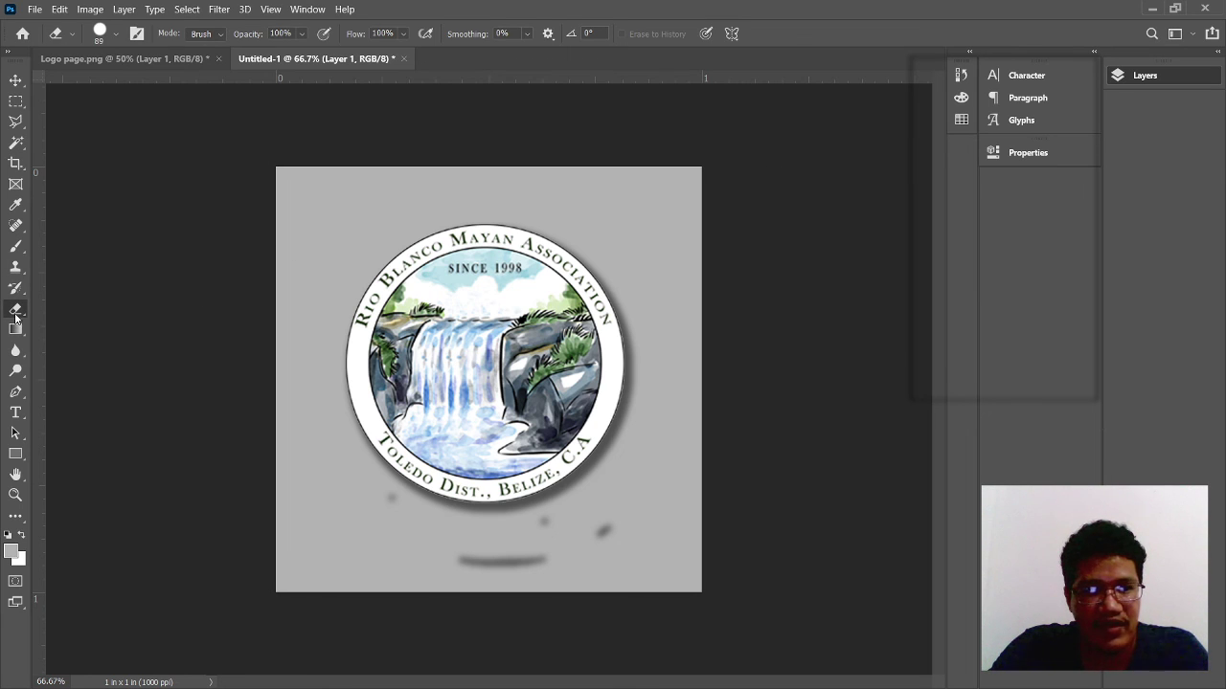
{"action": "mouse_move", "coordinate": [437, 561]}
{"action": "left_mouse_down"}
{"action": "mouse_move", "coordinate": [584, 555]}
{"action": "mouse_move", "coordinate": [627, 532]}
{"action": "mouse_move", "coordinate": [597, 545]}
{"action": "mouse_move", "coordinate": [554, 527]}
{"action": "mouse_move", "coordinate": [548, 536]}
{"action": "mouse_move", "coordinate": [383, 508]}
{"action": "left_mouse_up"}
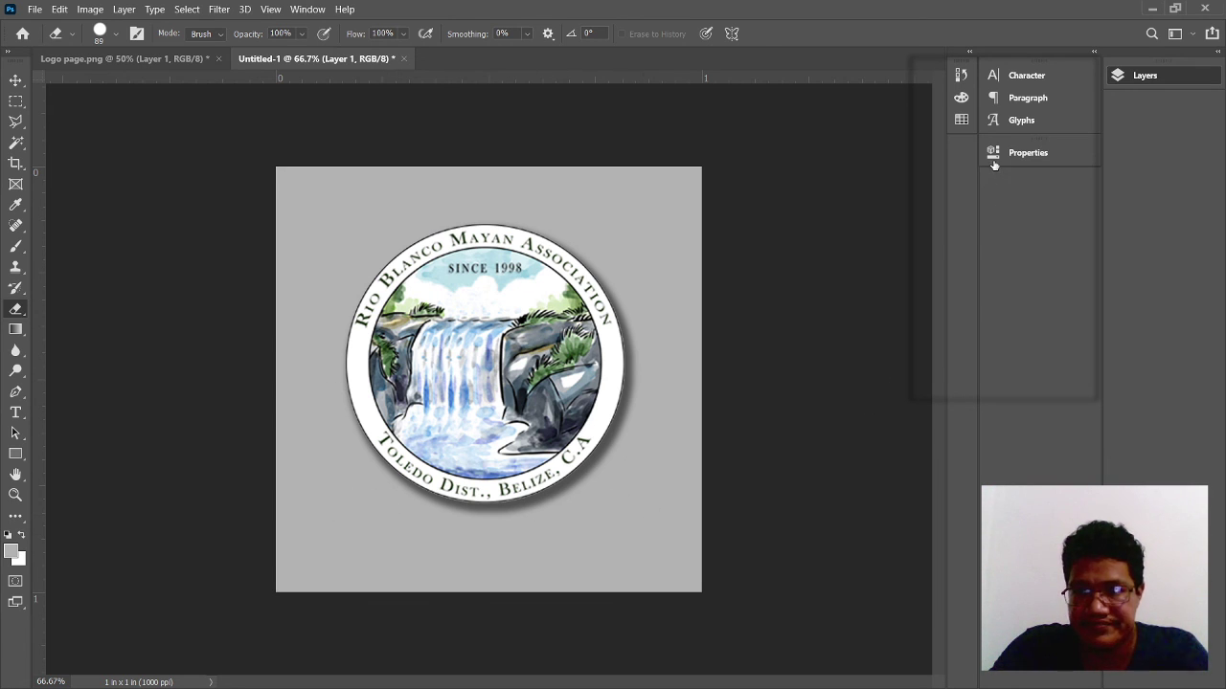
- Add a thin black stroke inside the outer edge of the Rio Blanco logo
{"action": "key", "text": "h"}
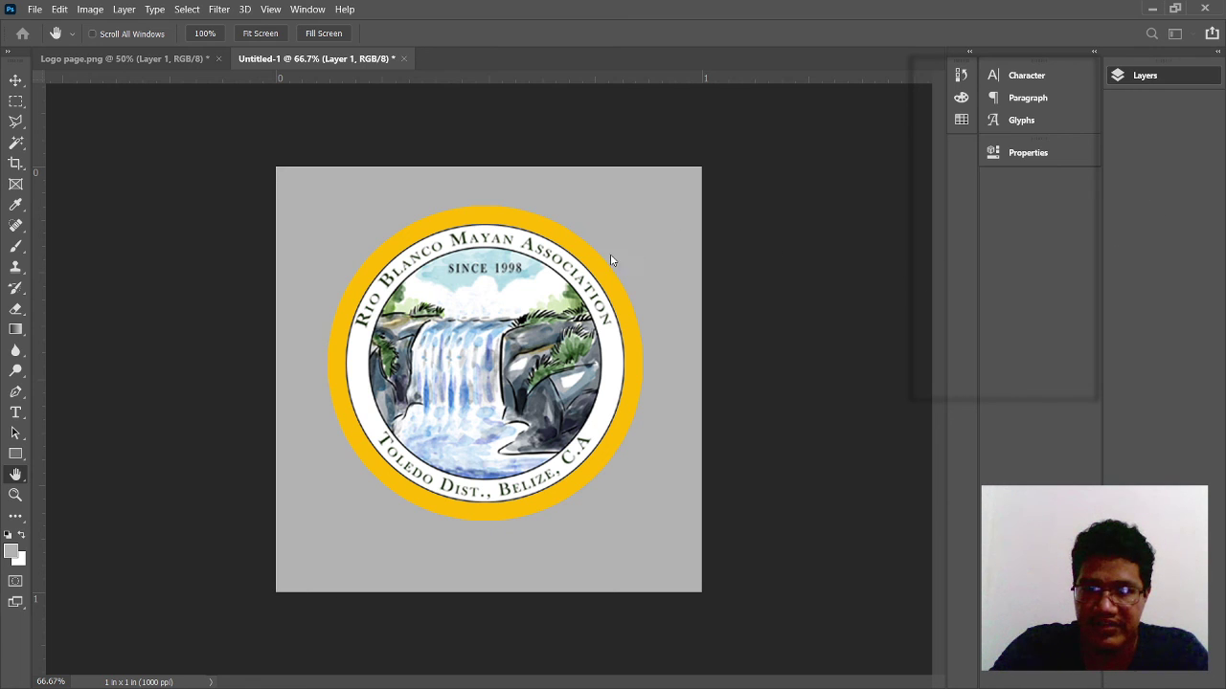
{"action": "key", "text": "g"}
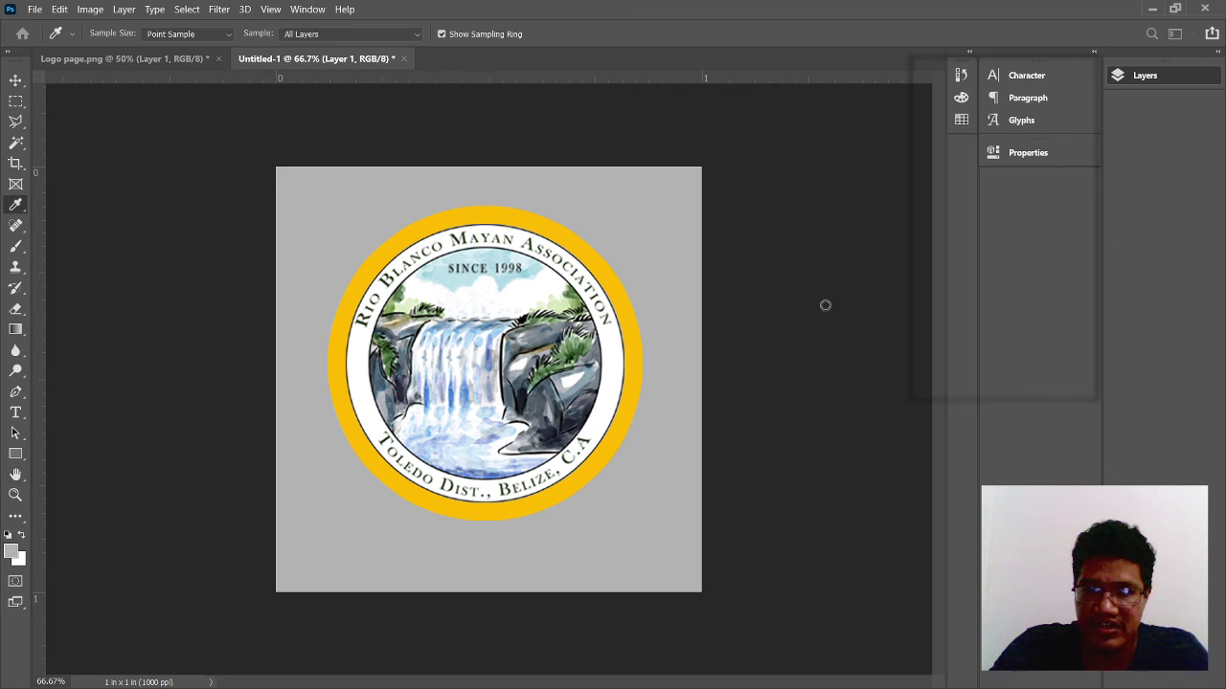
{"action": "left_click", "coordinate": [614, 475]}
{"action": "key", "text": "h"}
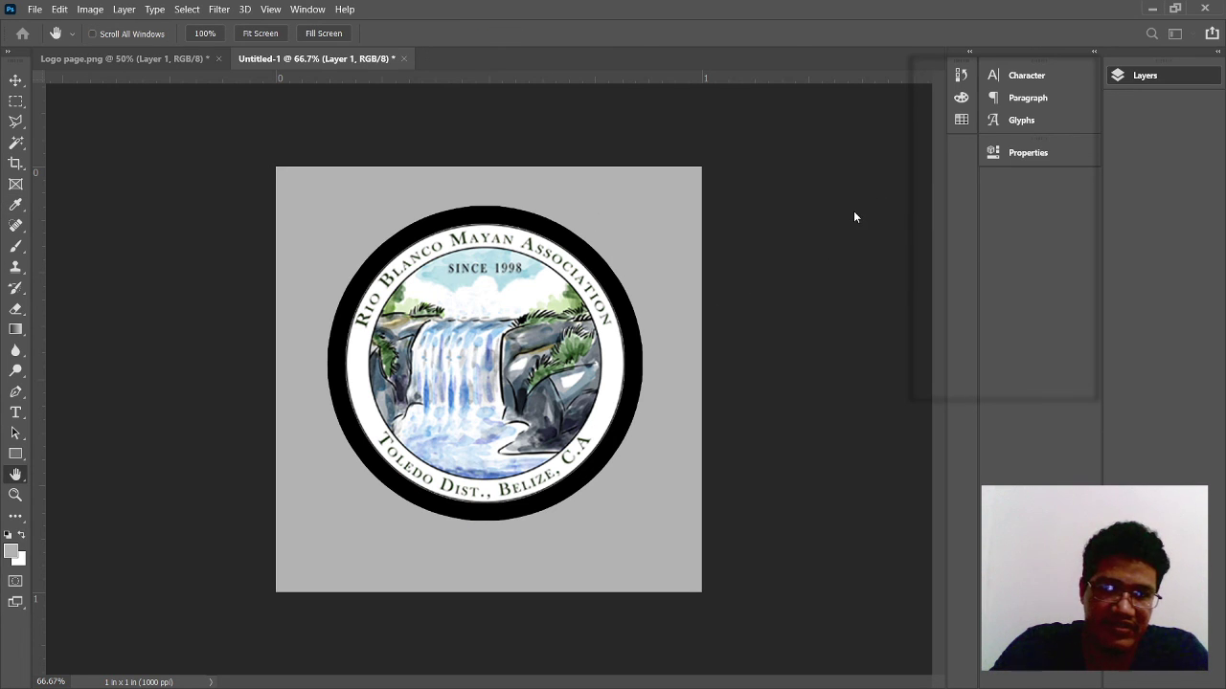
{"action": "key", "text": "ctrl+z"}
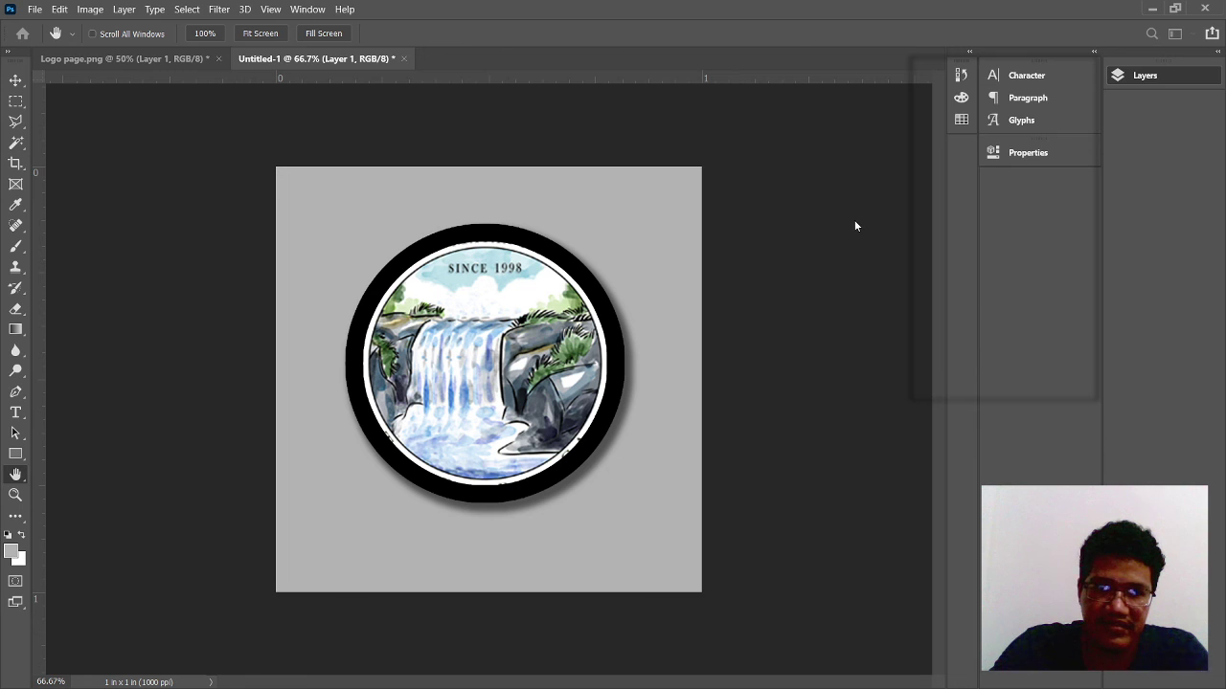
{"action": "key", "text": "ctrl+shift+z"}
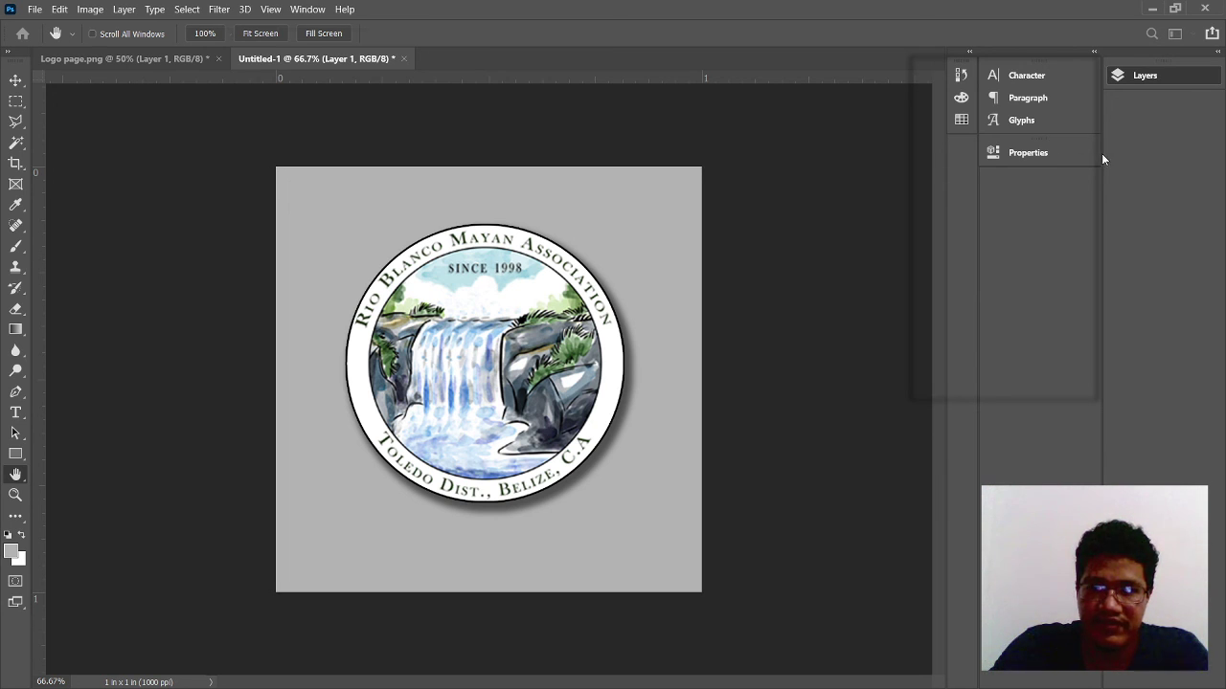
{"action": "key", "text": "e"}
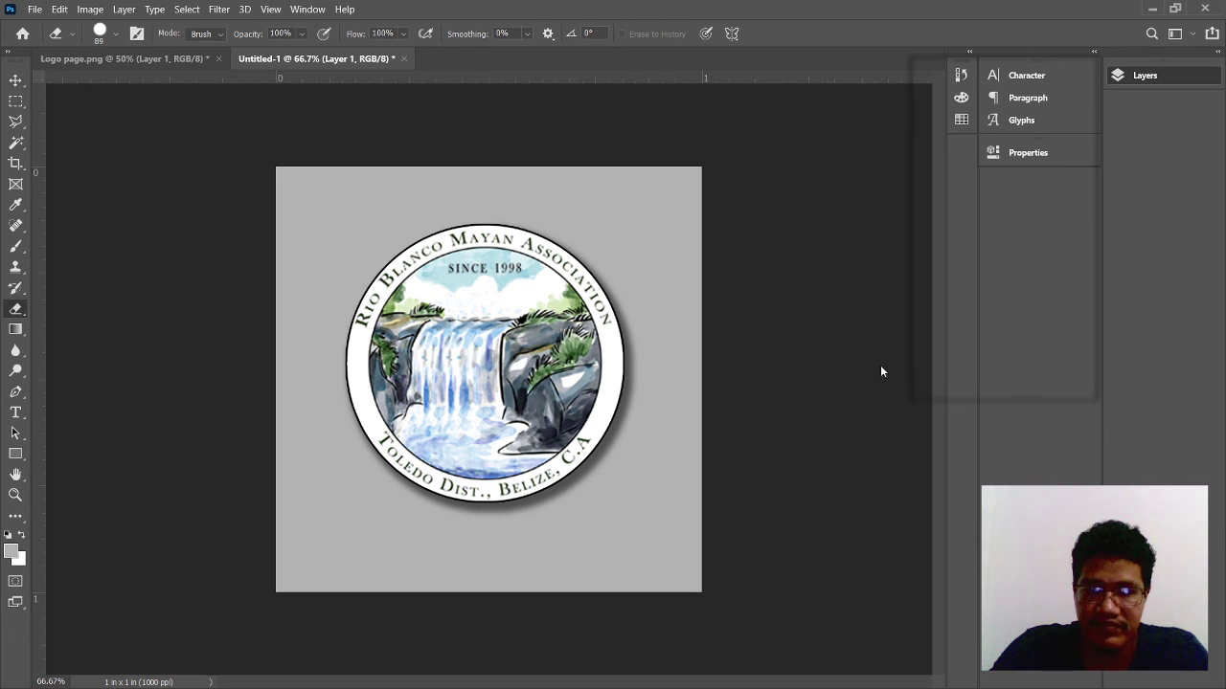
- Try white and wider strokes inside and outside the logo's edge, and return the stroke to thin black inside
{"action": "key", "text": "h"}
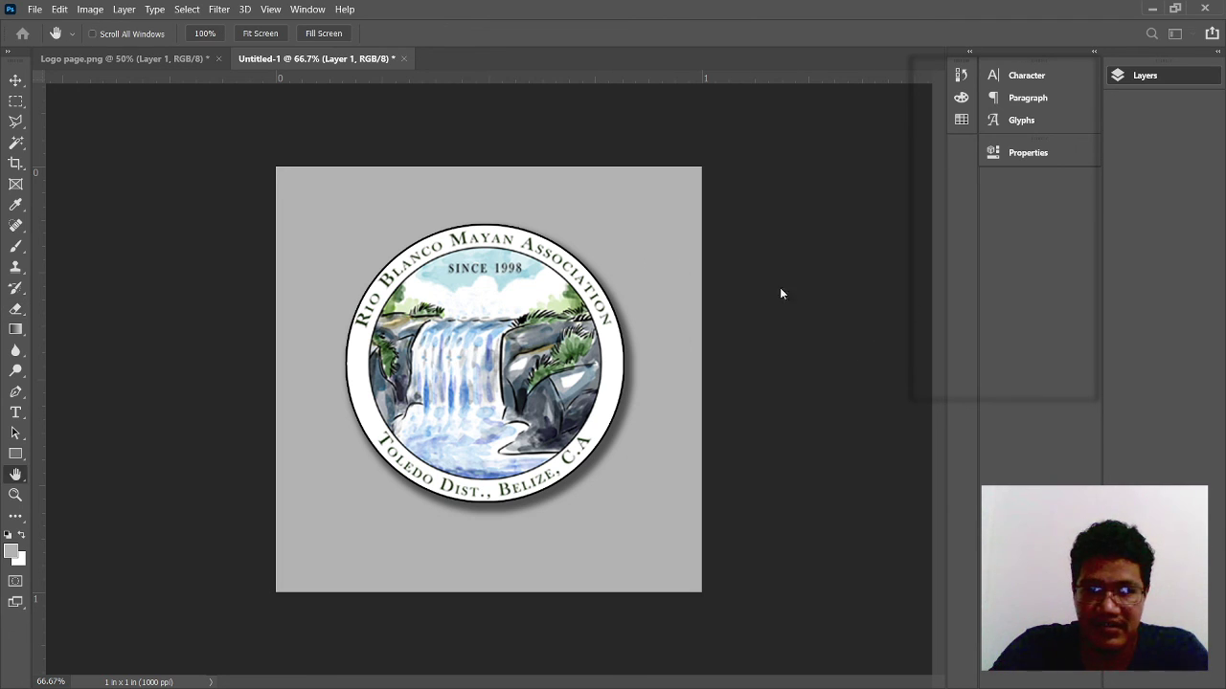
{"action": "key", "text": "i"}
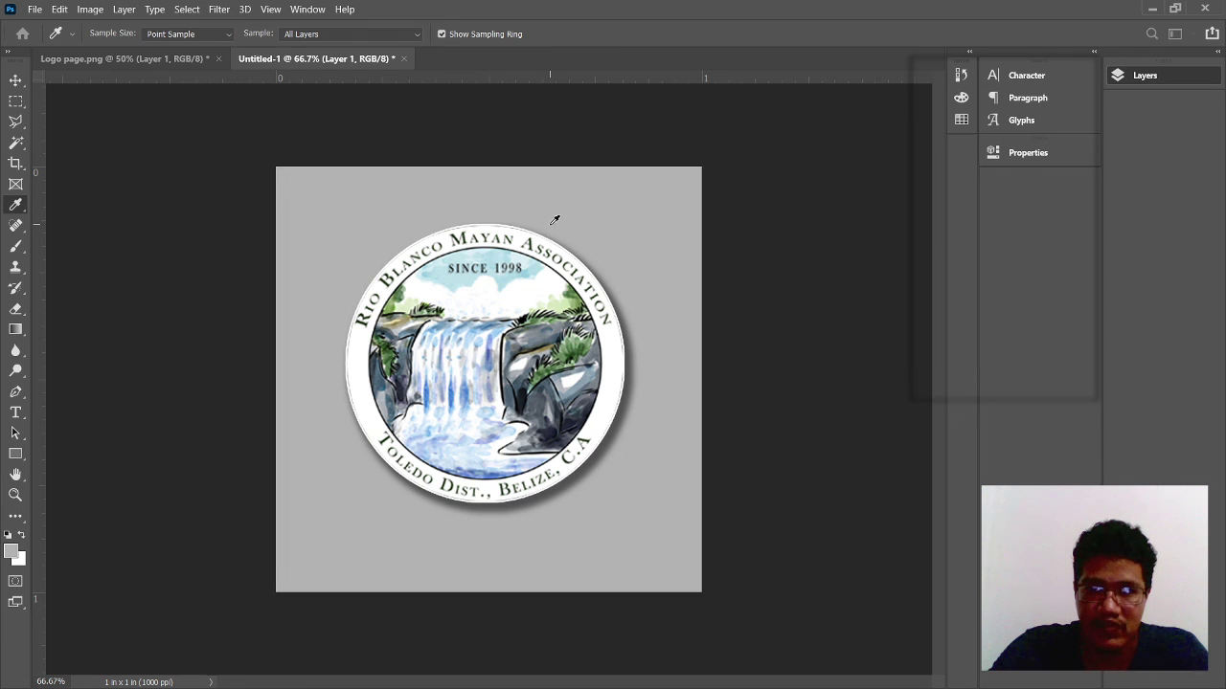
{"action": "key", "text": "h"}
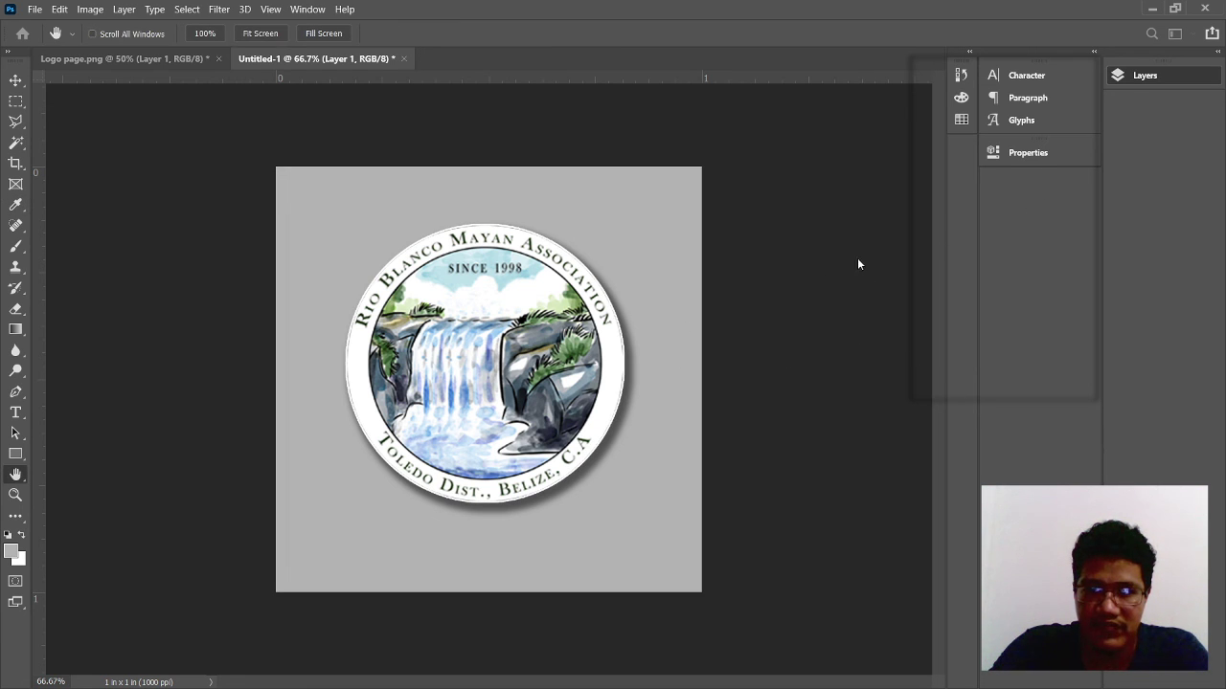
{"action": "key", "text": "ctrl+z"}
{"action": "key", "text": "ctrl+z"}
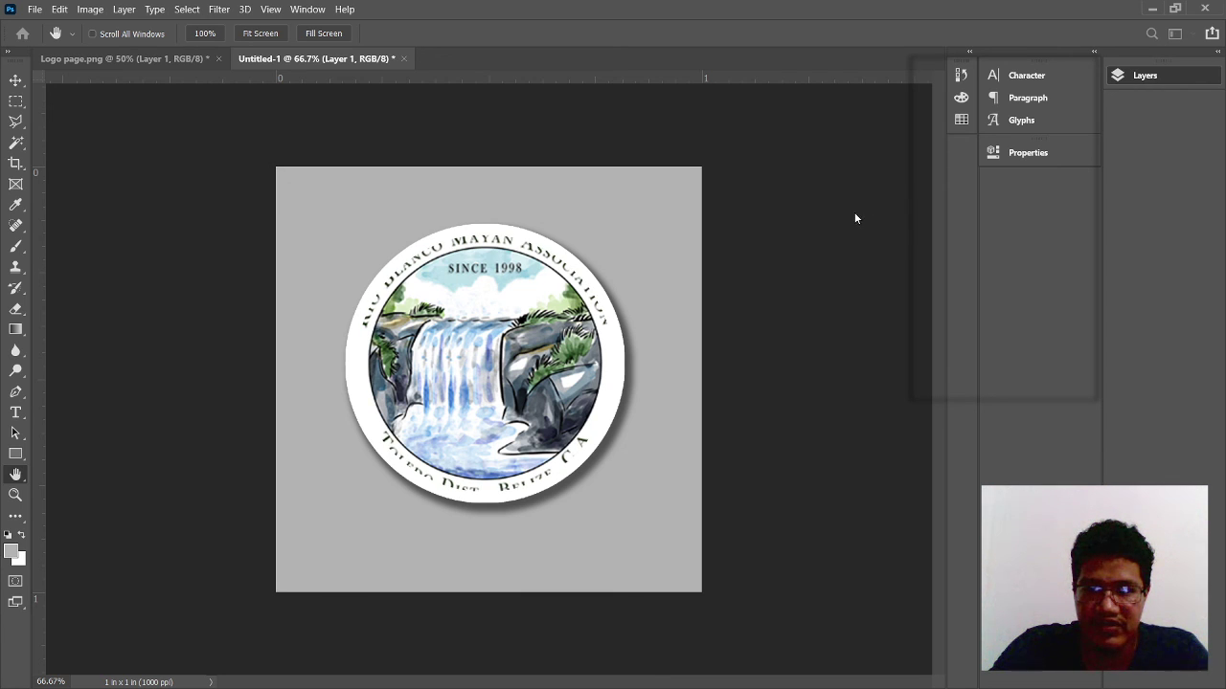
{"action": "key", "text": "ctrl+z"}
{"action": "key", "text": "ctrl+z"}
{"action": "key", "text": "ctrl+z"}
{"action": "key", "text": "ctrl+z"}
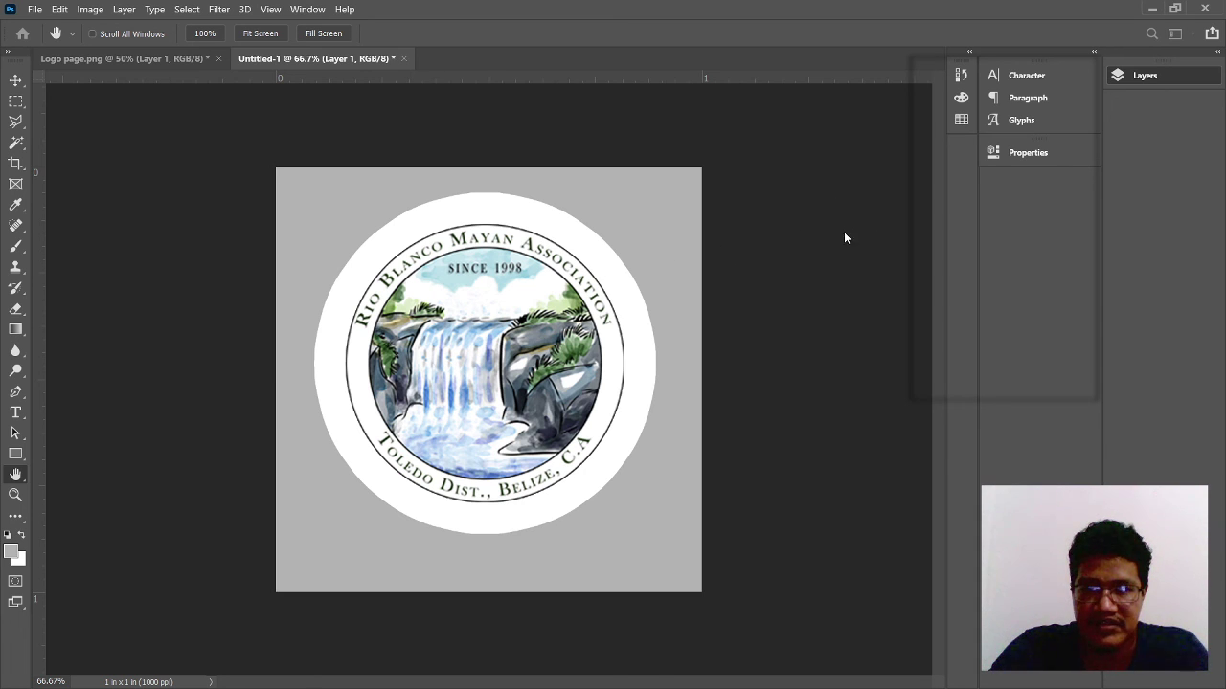
{"action": "key", "text": "ctrl+z"}
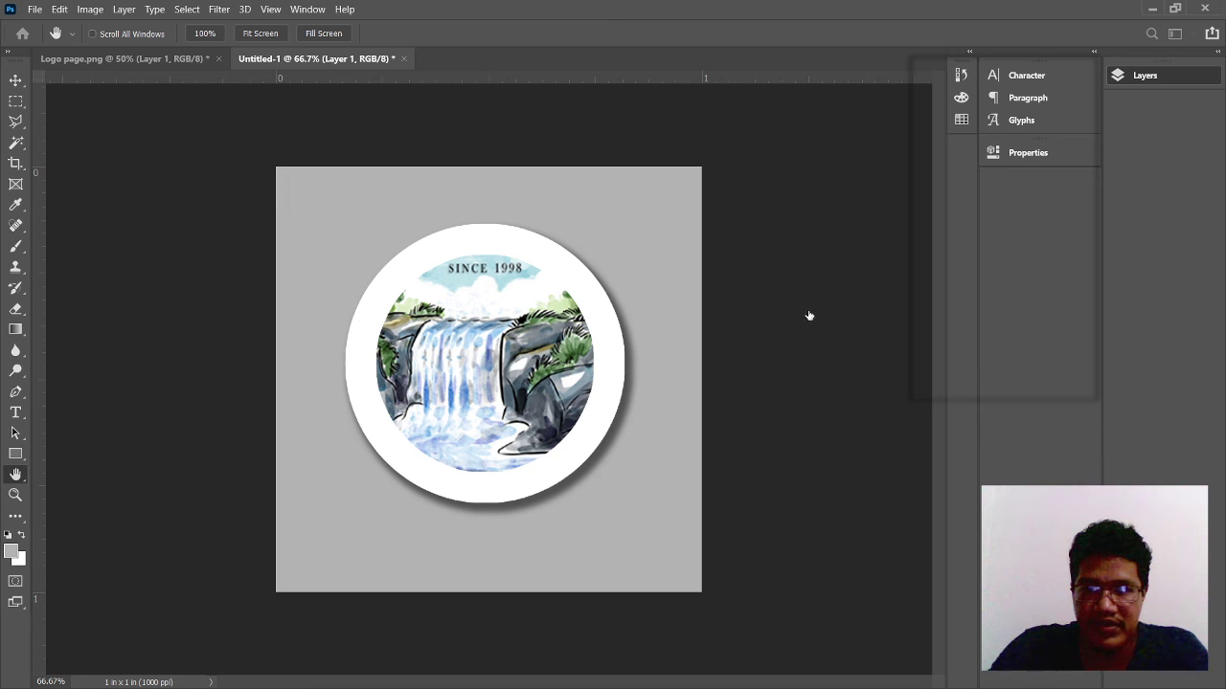
{"action": "key", "text": "ctrl+z"}
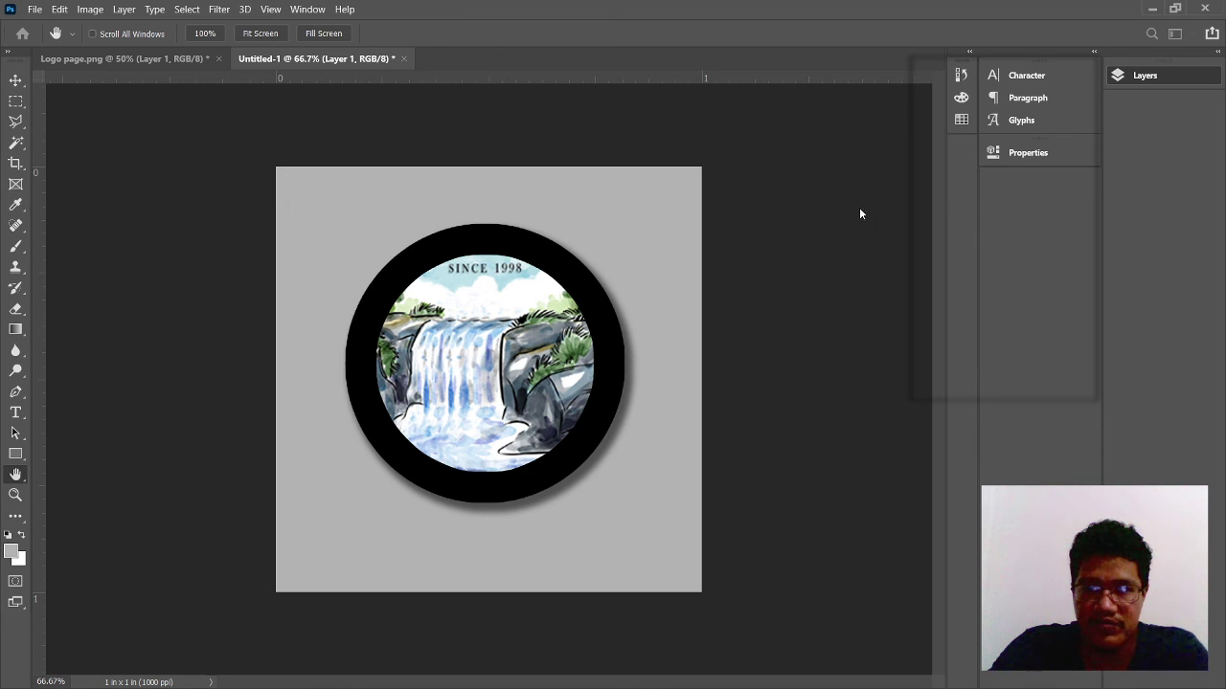
{"action": "key", "text": "ctrl+shift+z"}
{"action": "key", "text": "ctrl+shift+z"}
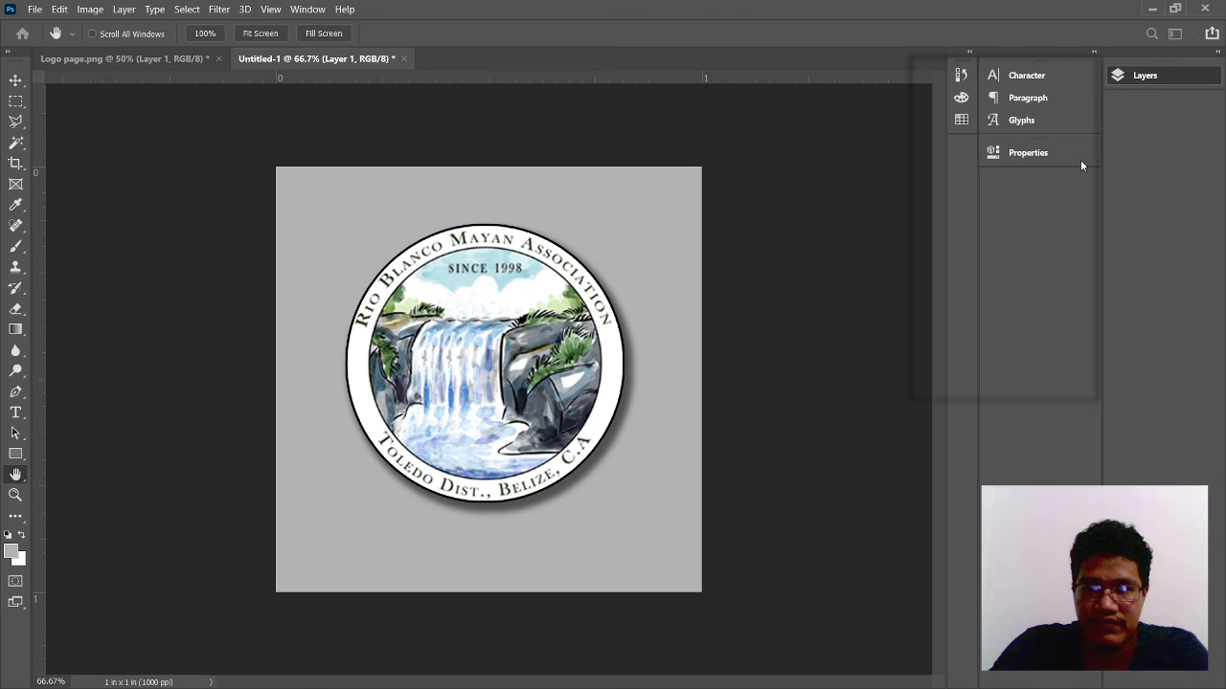
{"action": "key", "text": "e"}
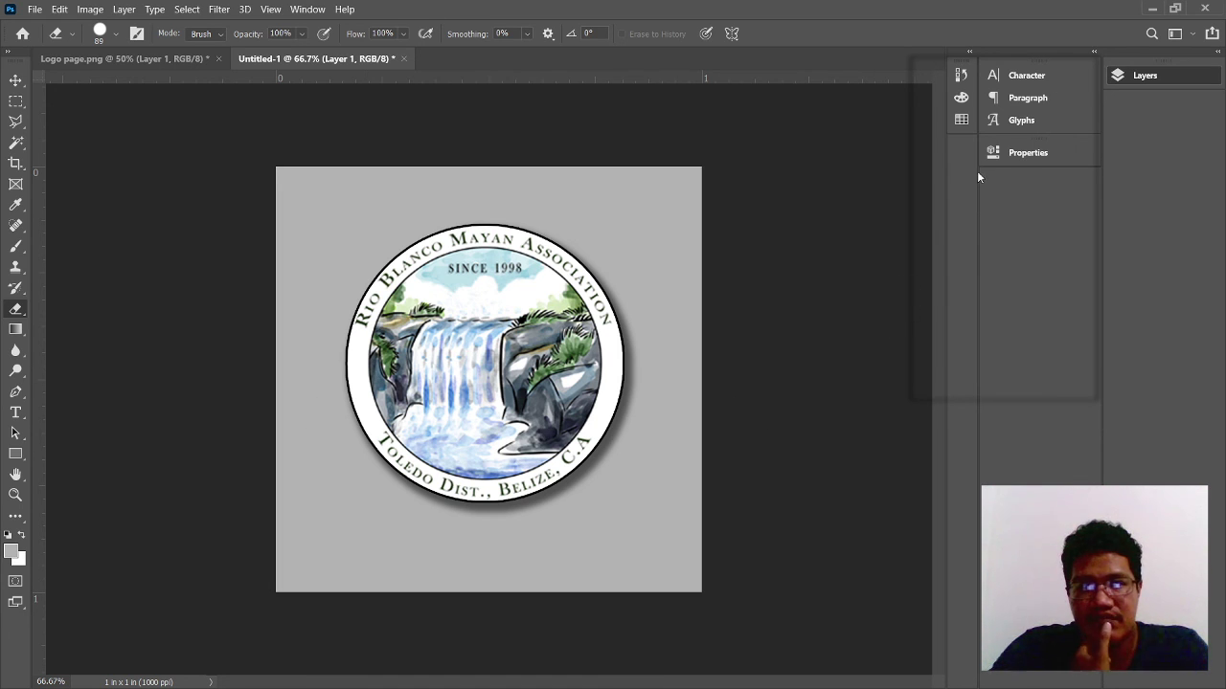
- Turn off the drop shadow effect on the logo layer
{"action": "key", "text": "h"}
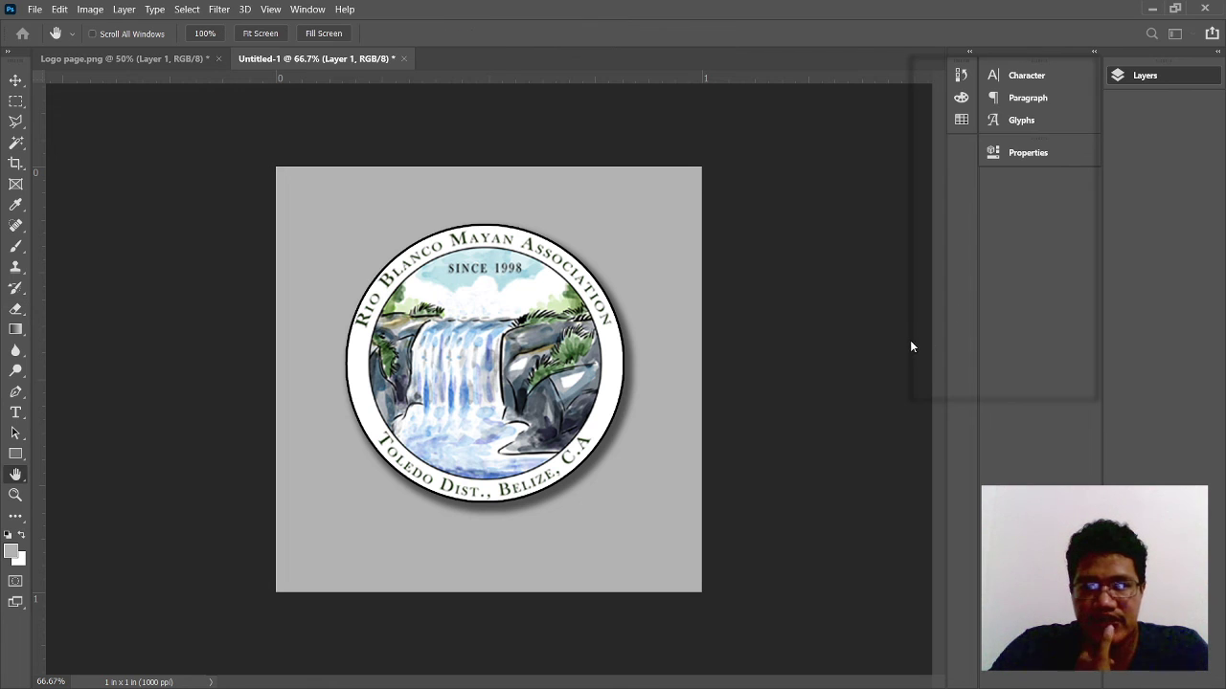
{"action": "key", "text": "ctrl+z"}
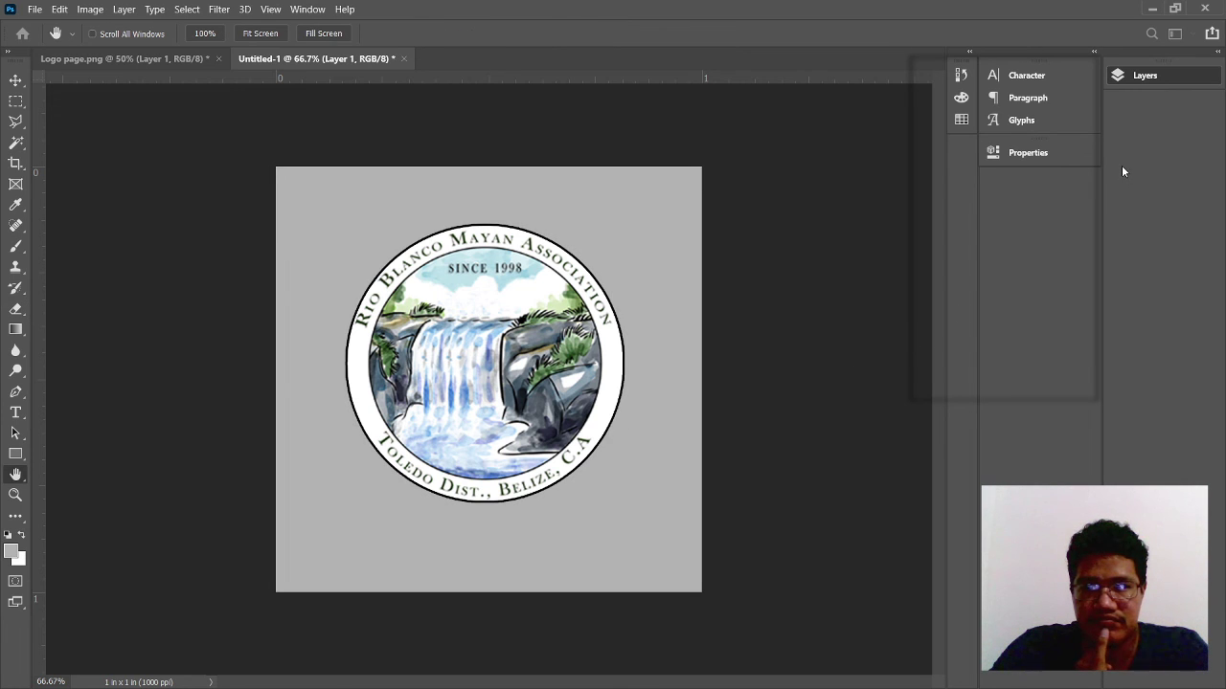
{"action": "key", "text": "e"}
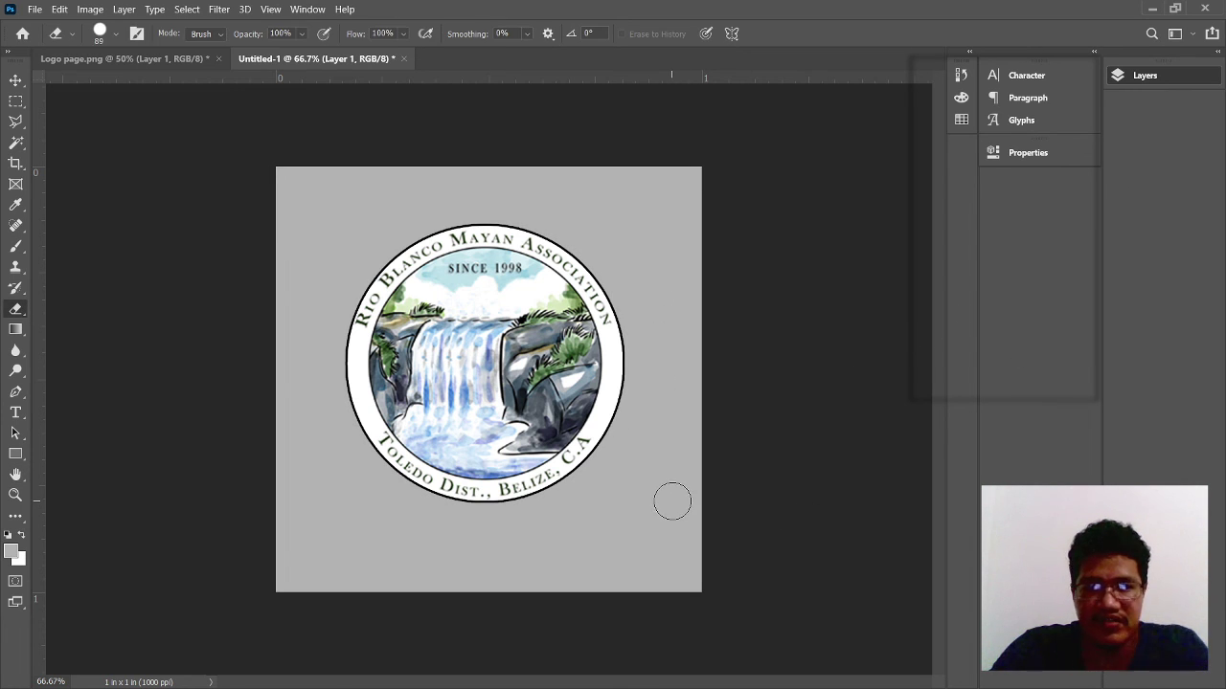